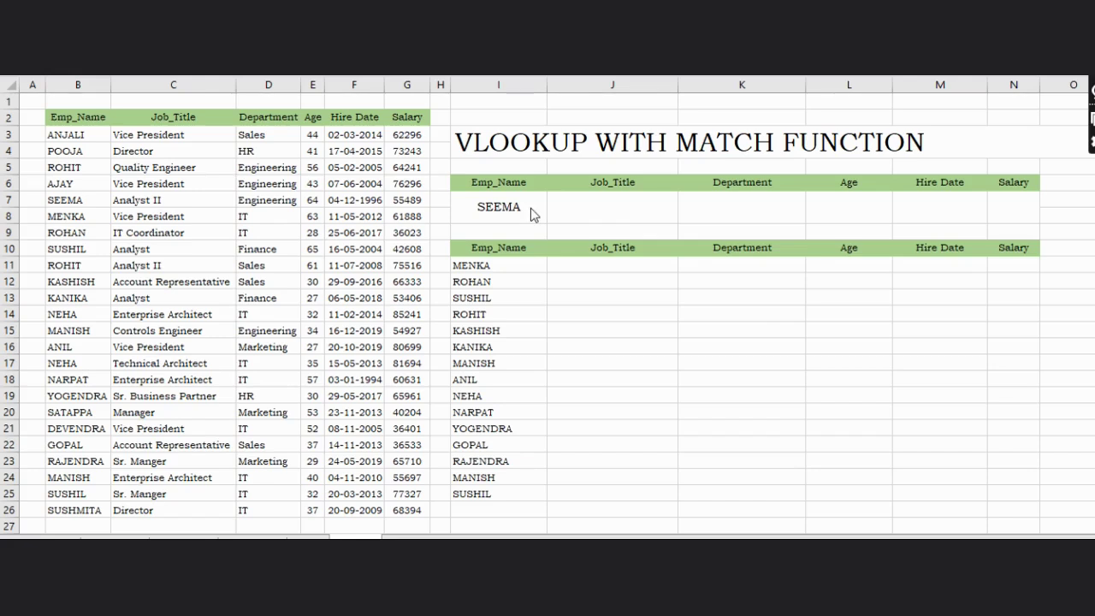
# - Start a VLOOKUP formula in the Job_Title cell J7 with the absolute reference $I$7 as the lookup value
pyautogui.click(609, 208)
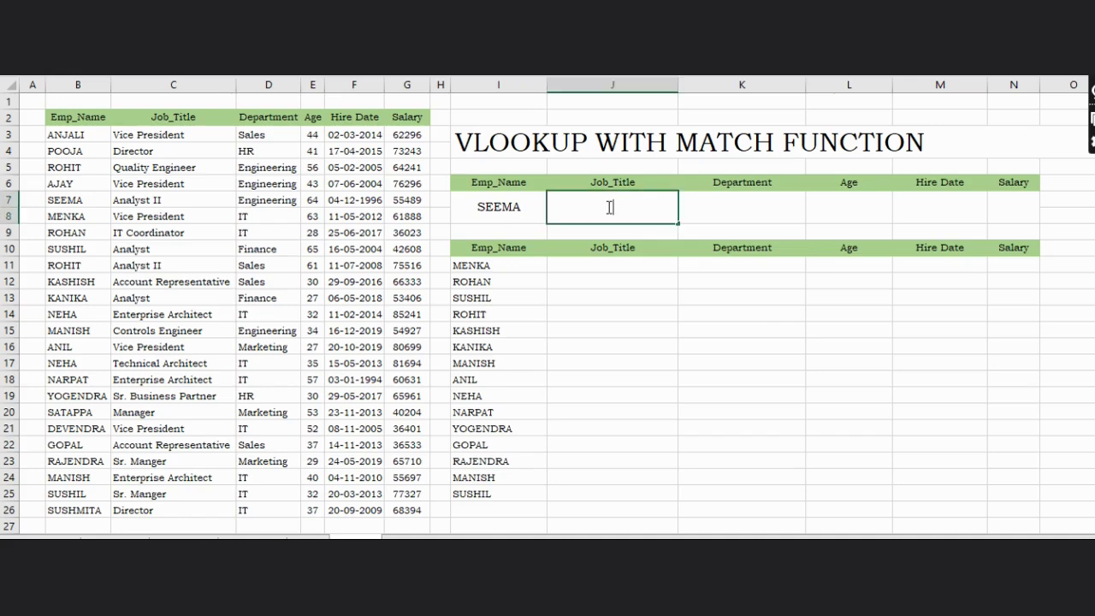
pyautogui.write('=VLOOKUP(')
pyautogui.press('Left')
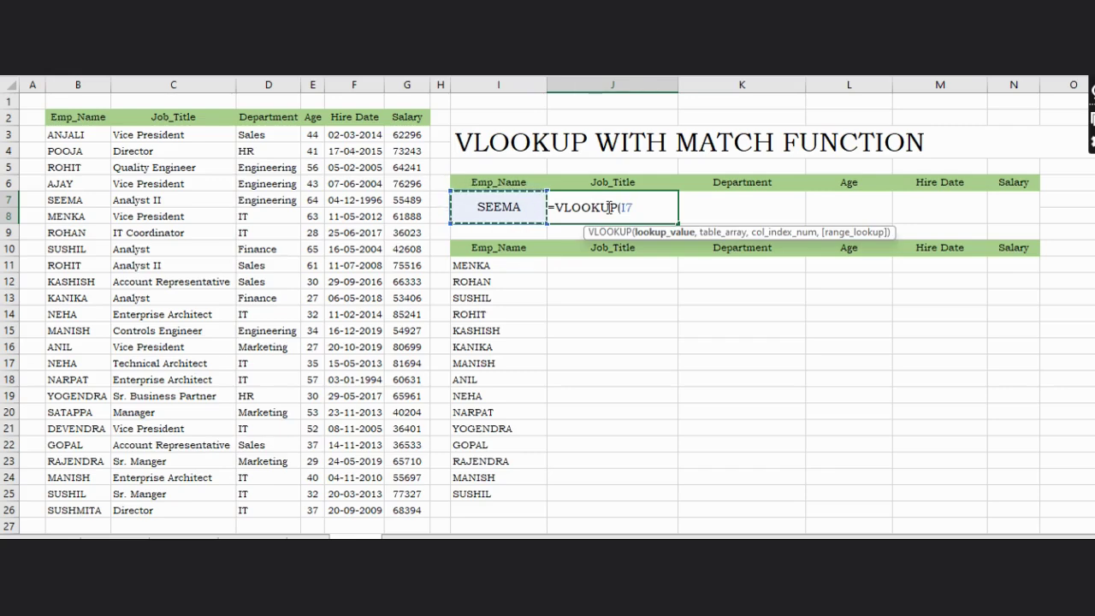
pyautogui.press('F4')
pyautogui.write(',')
# - Set the VLOOKUP table array to the whole employee table including its headers, as the absolute range $B$2:$G$26
pyautogui.press('Left')
pyautogui.press('Left')
pyautogui.press('Left')
pyautogui.press('Left')
pyautogui.press('Left')
pyautogui.press('Left')
pyautogui.press('Left')
pyautogui.press('Left')
pyautogui.press('Left')
pyautogui.press('Up')
pyautogui.press('Up')
pyautogui.press('Up')
pyautogui.press('Up')
pyautogui.press('Up')
pyautogui.press('Right')
pyautogui.hotkey('shift', 'Right')
pyautogui.hotkey('shift', 'Right')
pyautogui.hotkey('shift', 'Right')
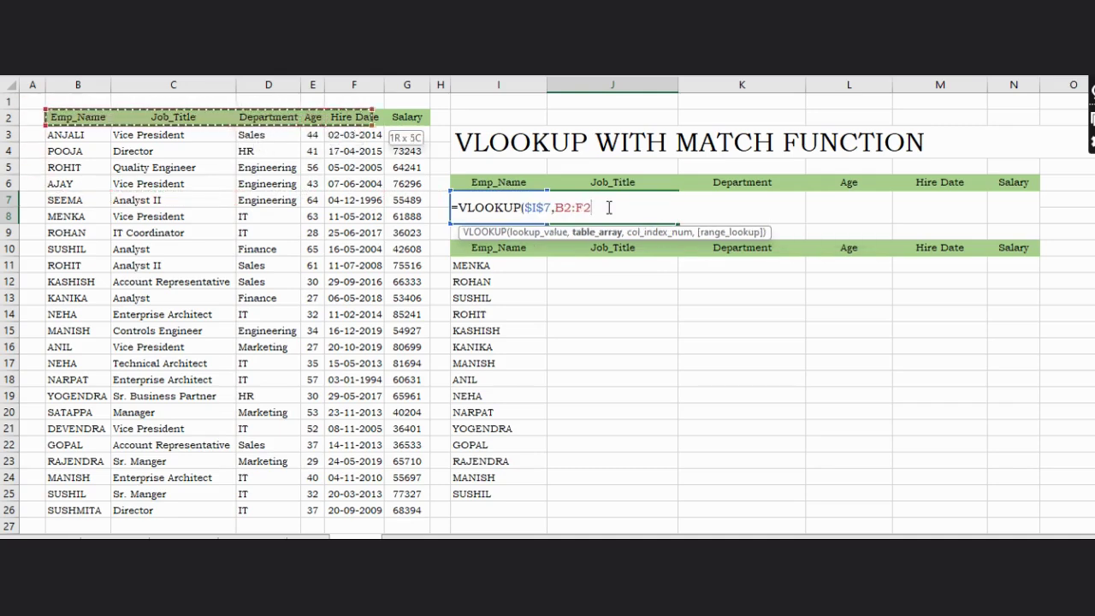
pyautogui.hotkey('shift', 'Right')
pyautogui.hotkey('shift', 'Right')
pyautogui.hotkey('shift', 'Down')
pyautogui.hotkey('shift', 'Down')
pyautogui.hotkey('shift', 'Down')
pyautogui.hotkey('shift', 'Down')
pyautogui.hotkey('shift', 'Down')
pyautogui.hotkey('shift', 'Down')
pyautogui.hotkey('shift', 'Down')
pyautogui.hotkey('shift', 'Down')
pyautogui.hotkey('shift', 'Down')
pyautogui.hotkey('shift', 'Down')
pyautogui.hotkey('shift', 'Down')
pyautogui.hotkey('shift', 'Down')
pyautogui.hotkey('shift', 'Down')
pyautogui.hotkey('shift', 'Down')
pyautogui.hotkey('shift', 'Down')
pyautogui.hotkey('shift', 'Down')
pyautogui.hotkey('shift', 'Down')
pyautogui.hotkey('shift', 'Down')
pyautogui.hotkey('shift', 'Down')
pyautogui.hotkey('shift', 'Down')
pyautogui.hotkey('shift', 'Down')
pyautogui.hotkey('shift', 'Down')
pyautogui.hotkey('shift', 'Down')
pyautogui.hotkey('shift', 'Down')
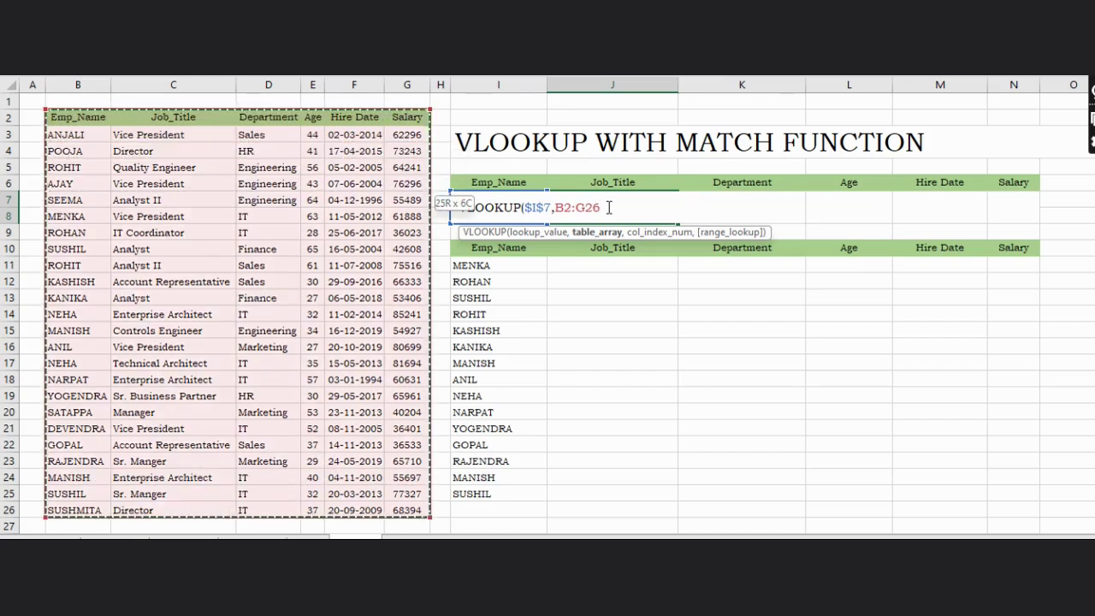
pyautogui.press('F4')
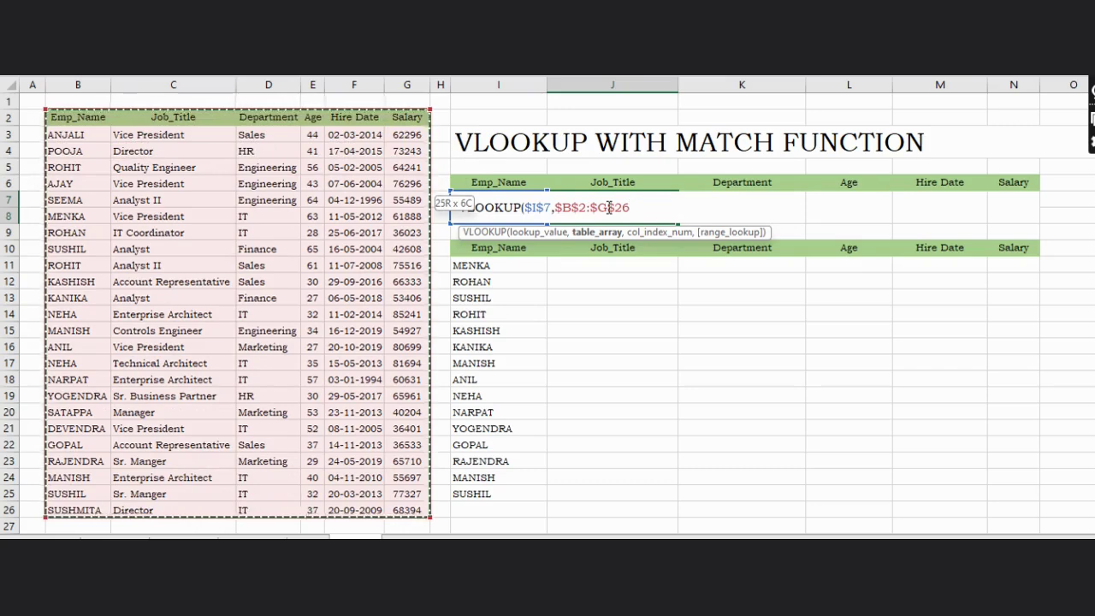
pyautogui.write(',')
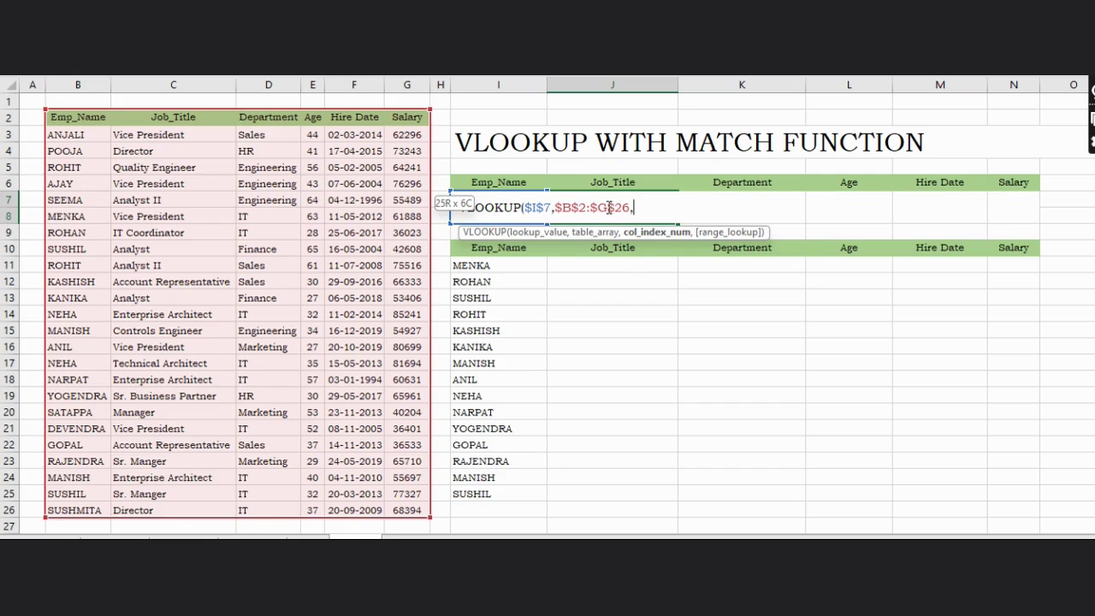
# - Nest MATCH(J6,$B$2:$G$2,0) as the VLOOKUP's column index, looking up the Job_Title header in the source header row
pyautogui.write('MATCH(')
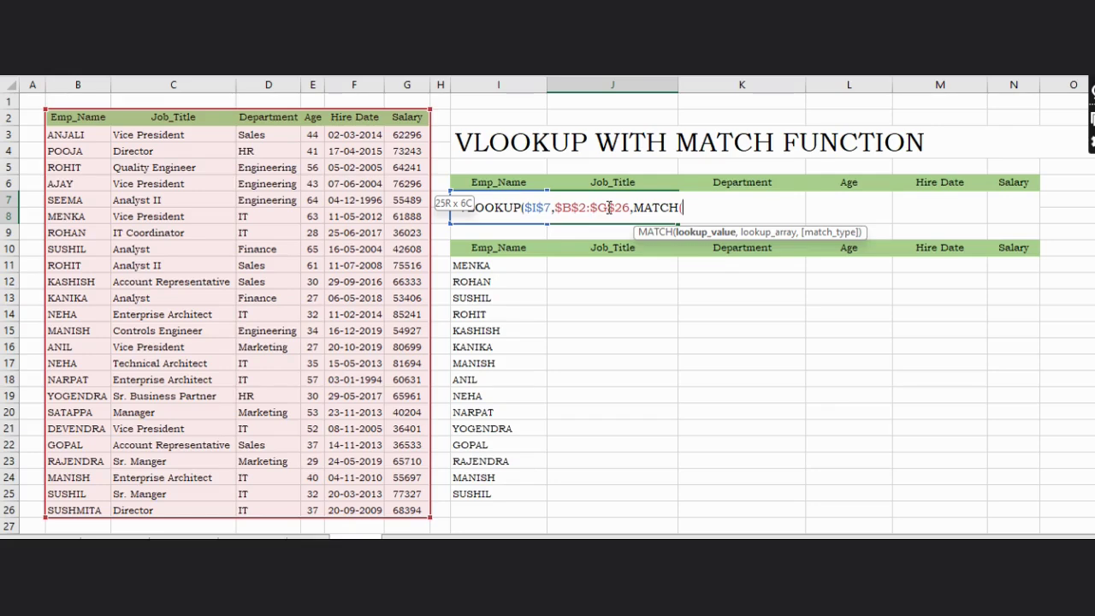
pyautogui.press('Up')
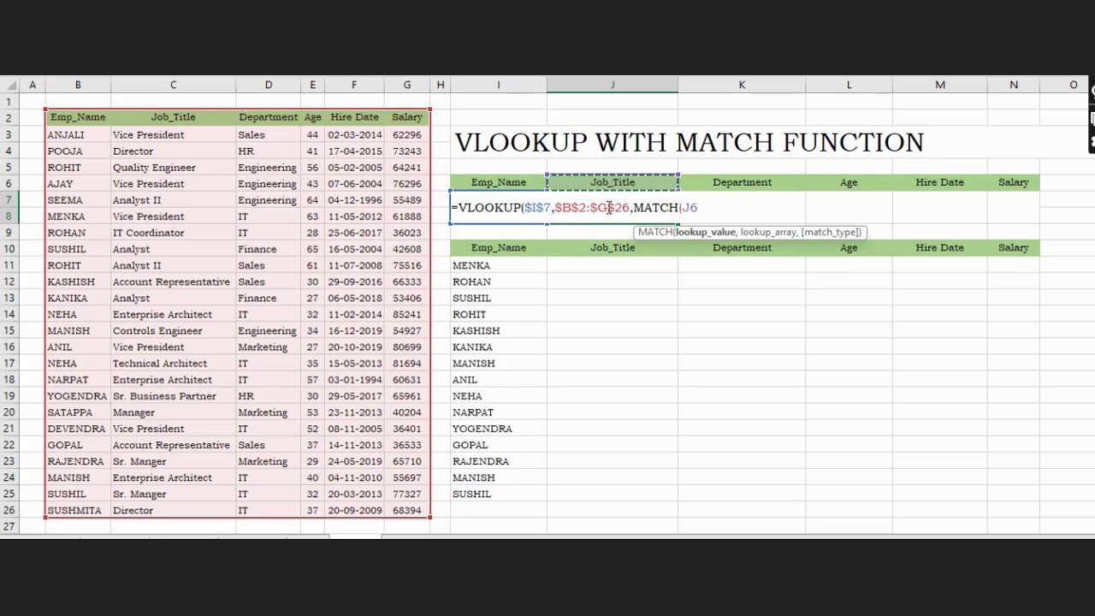
pyautogui.write(',')
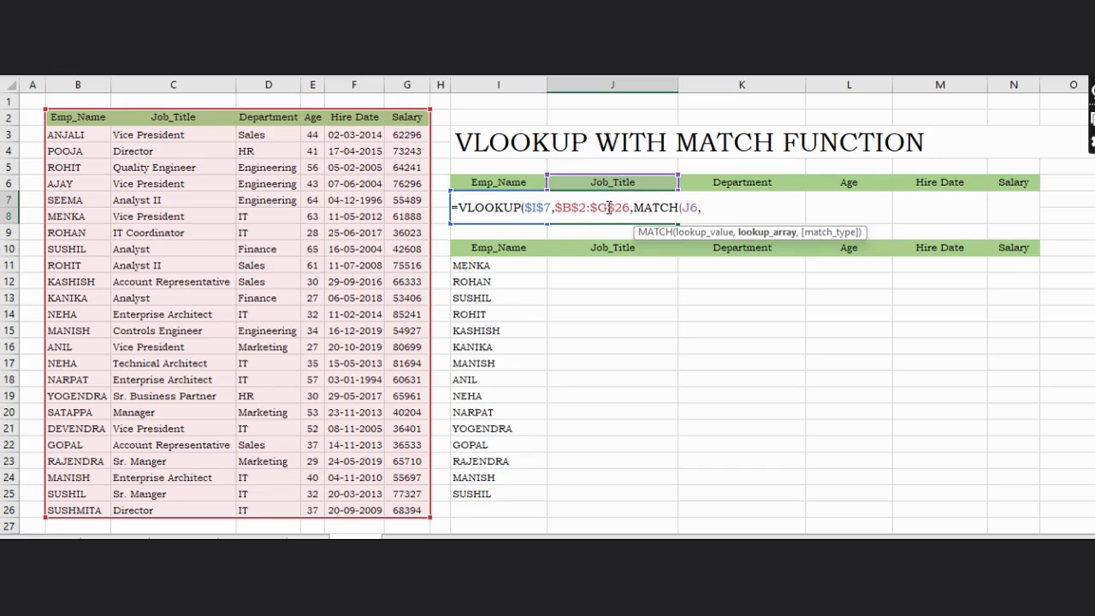
pyautogui.press('Up')
pyautogui.press('Up')
pyautogui.press('Up')
pyautogui.press('Up')
pyautogui.press('Left')
pyautogui.press('Left')
pyautogui.press('Left')
pyautogui.press('Left')
pyautogui.press('Left')
pyautogui.press('Left')
pyautogui.press('Left')
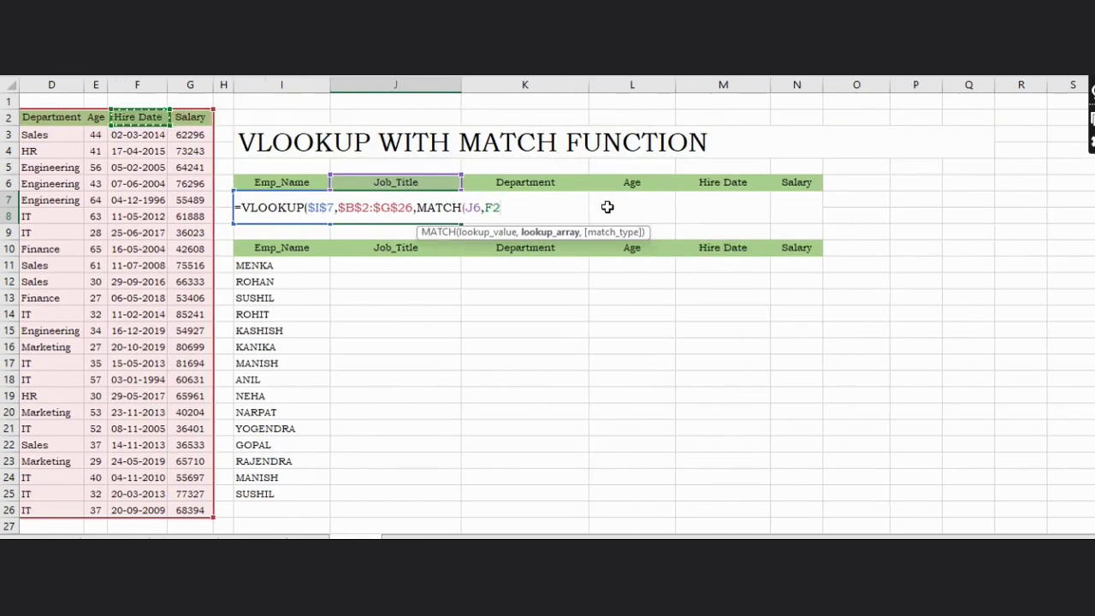
pyautogui.hotkey('shift', 'Right')
pyautogui.hotkey('shift', 'Right')
pyautogui.hotkey('shift', 'Right')
pyautogui.hotkey('shift', 'Right')
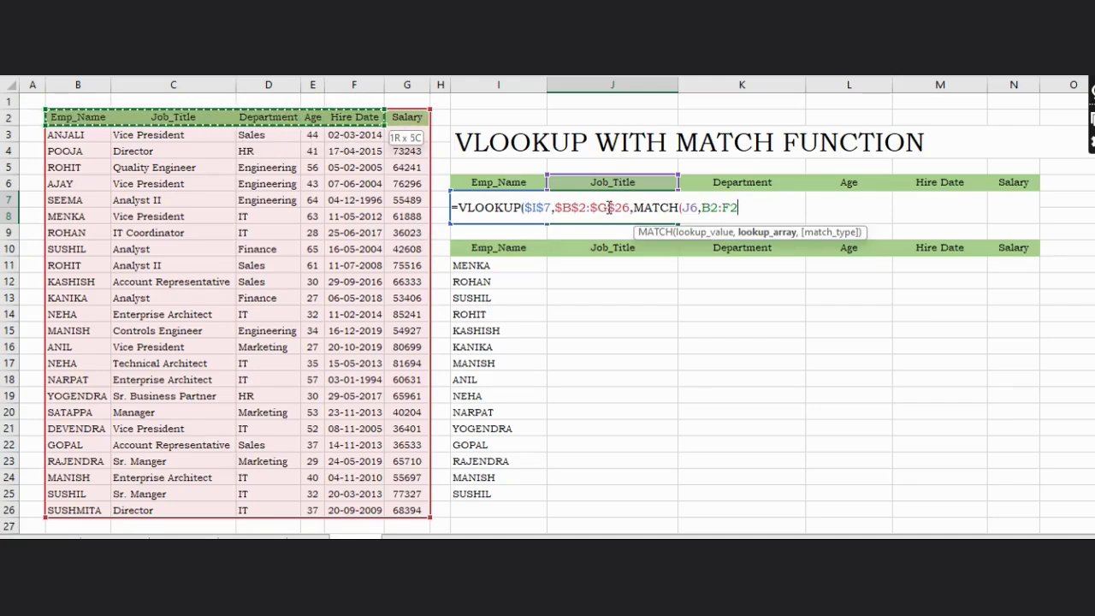
pyautogui.hotkey('shift', 'Right')
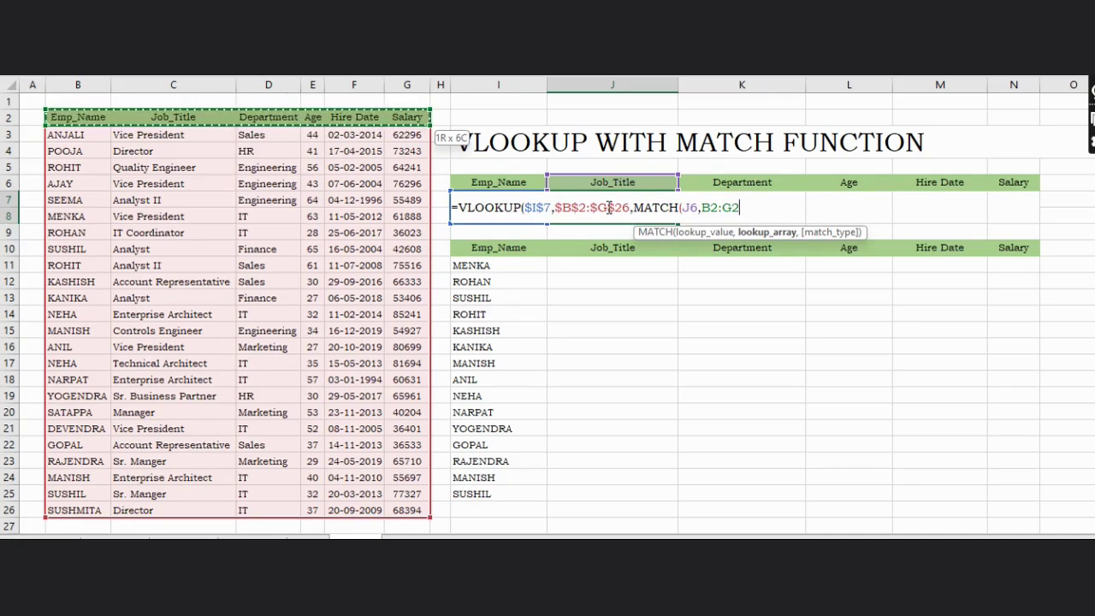
pyautogui.press('F4')
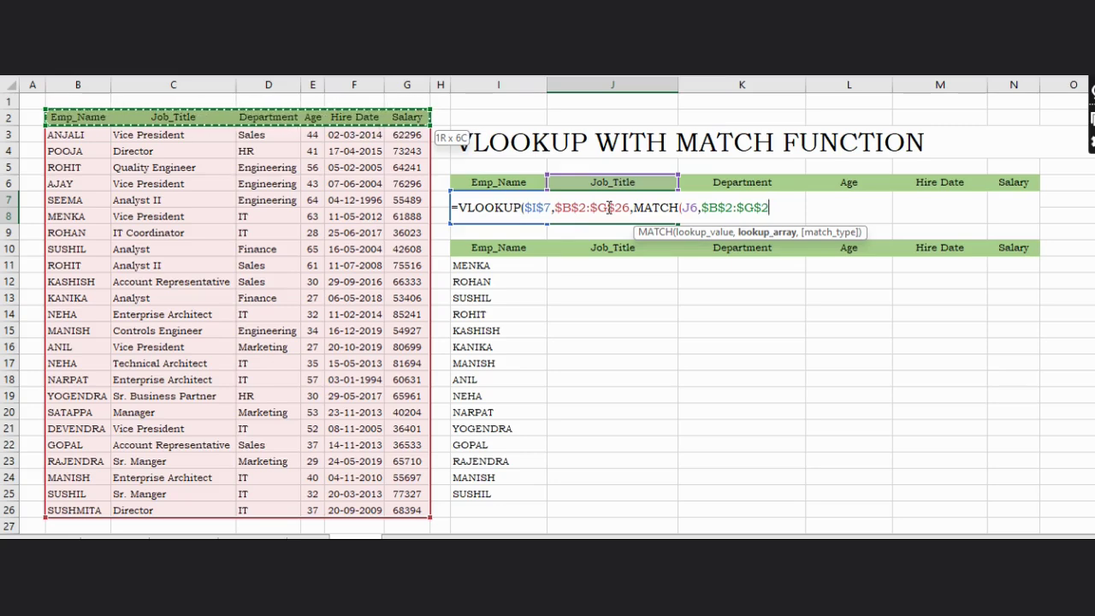
pyautogui.write(',')
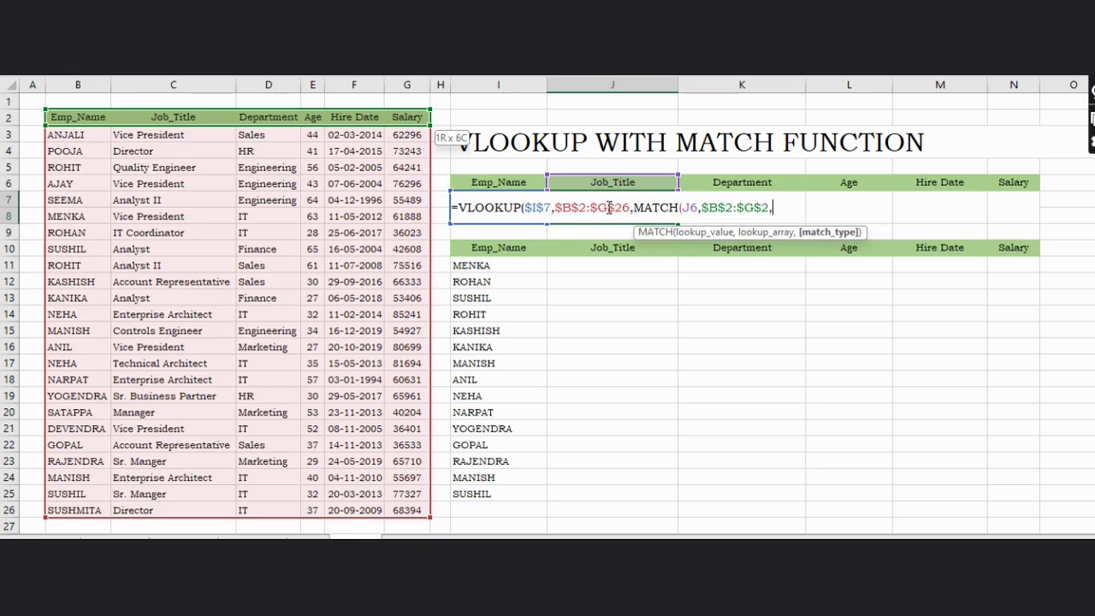
pyautogui.write('0')
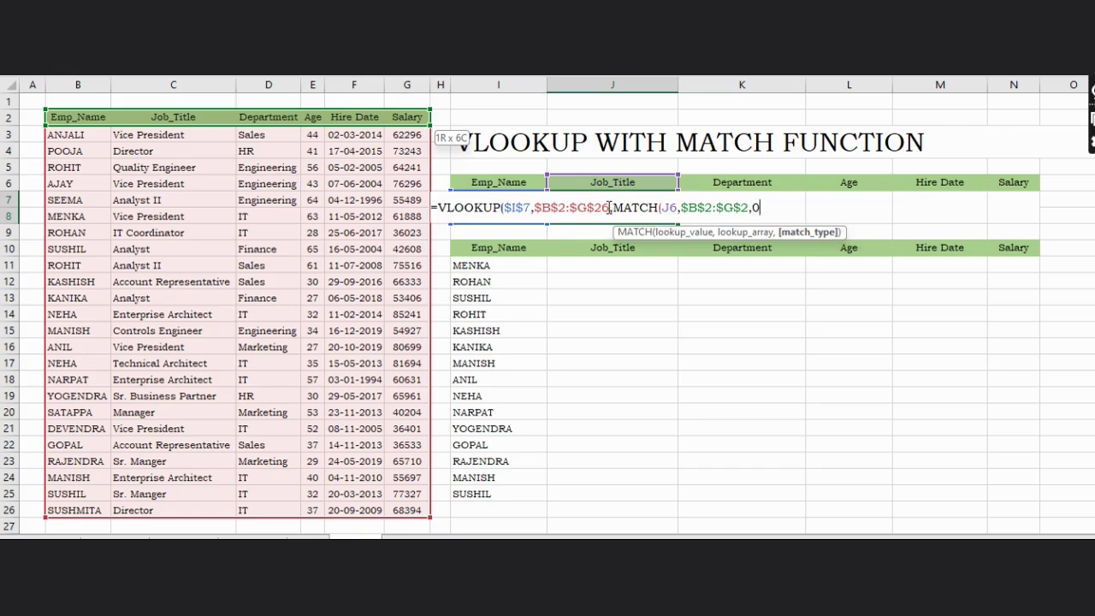
pyautogui.write(')')
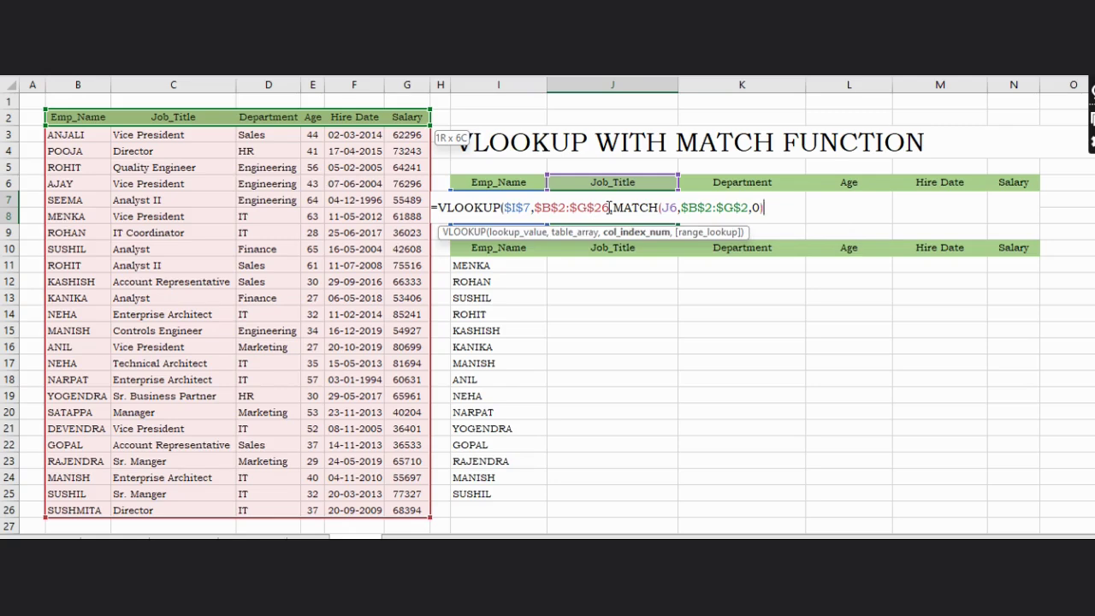
# - Complete the VLOOKUP in J7 with 0 as the range lookup for an exact match and enter the formula
pyautogui.write(',0')
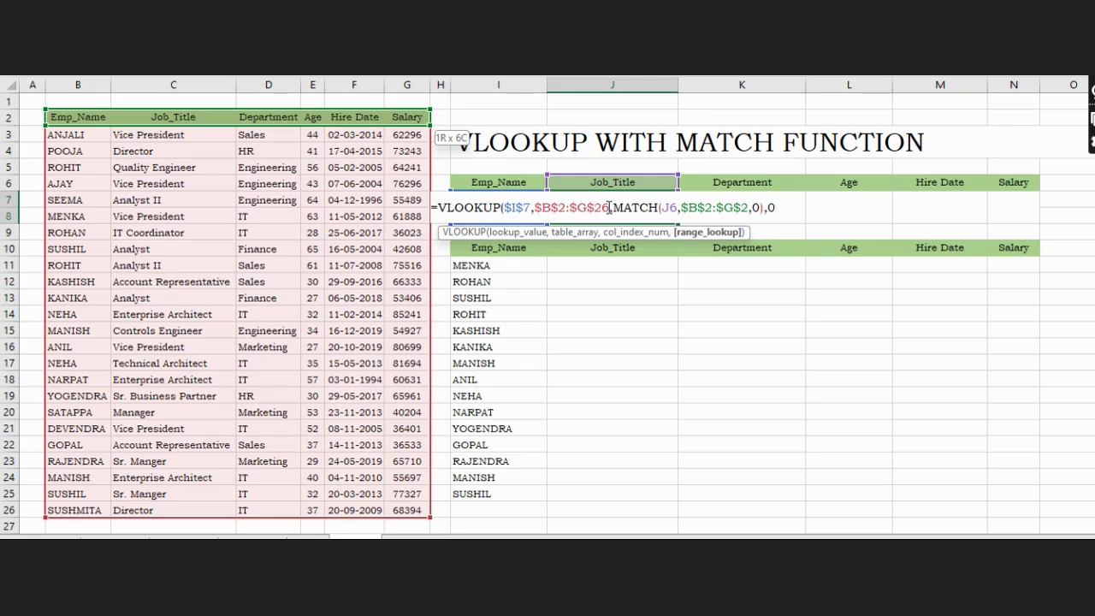
pyautogui.write(')')
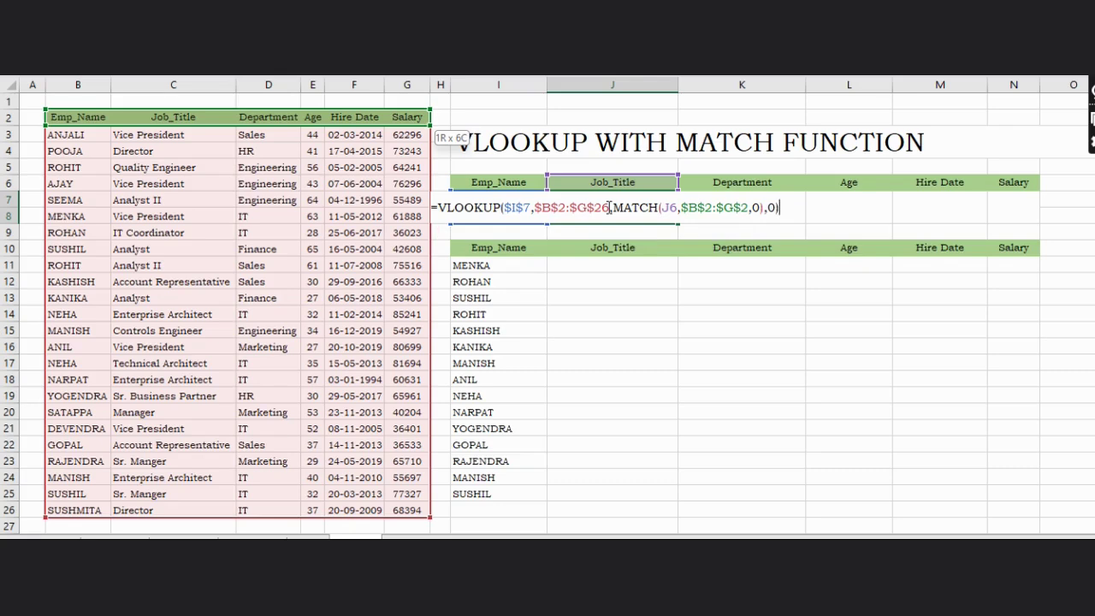
pyautogui.press('Return')
# - Fill the J7 lookup formula across the Department, Age, Hire Date and Salary cells through N7
pyautogui.click(563, 210)
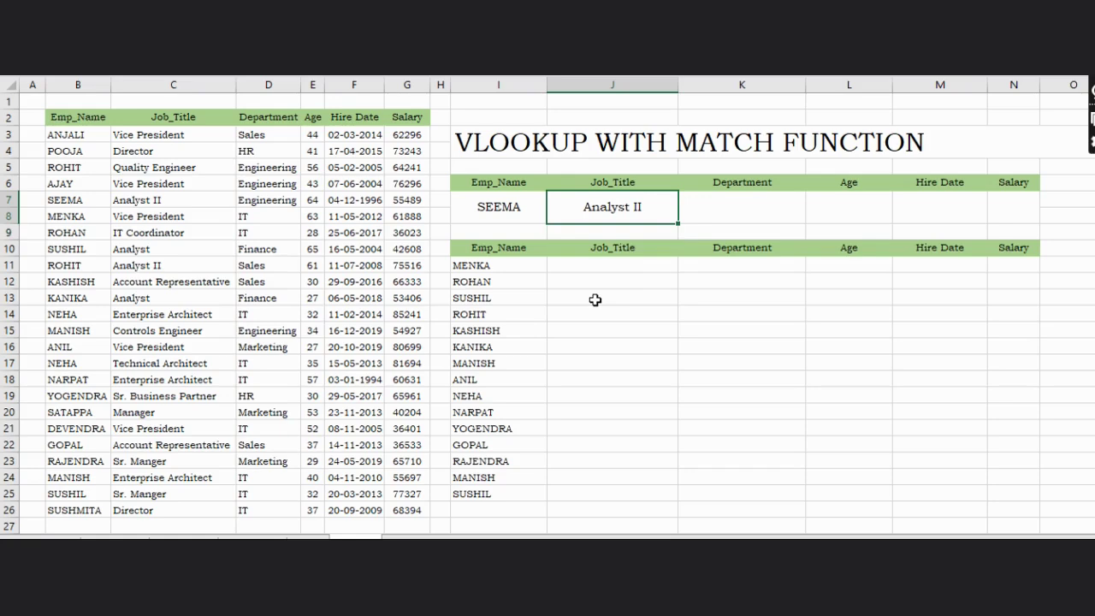
pyautogui.hotkey('shift', 'Right')
pyautogui.hotkey('shift', 'Right')
pyautogui.hotkey('shift', 'Right')
pyautogui.hotkey('shift', 'Right')
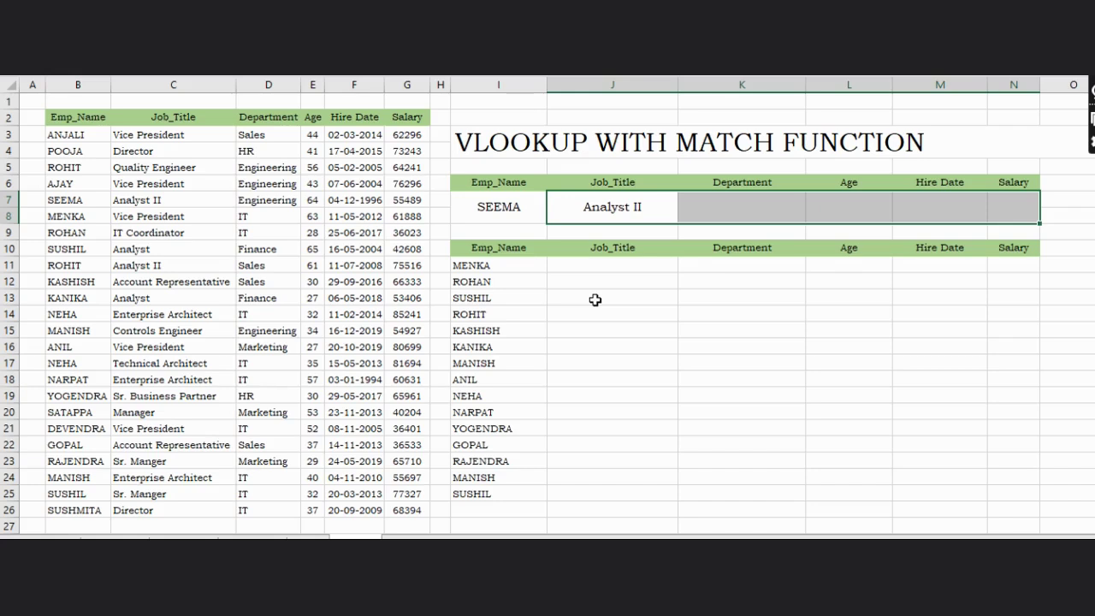
pyautogui.hotkey('ctrl', 'r')
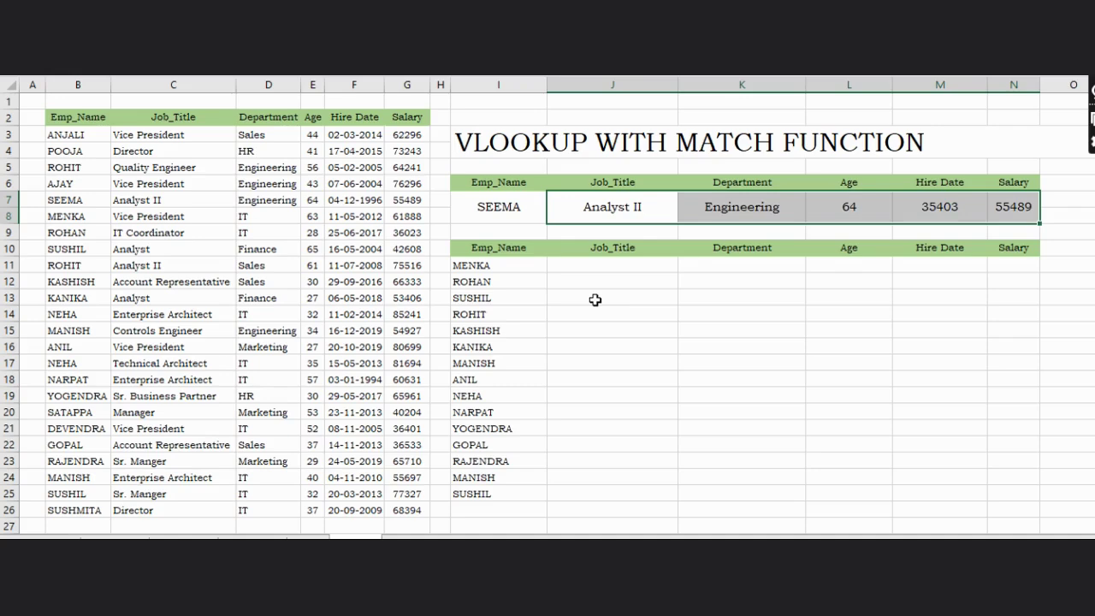
# - Wrap the Hire Date lookup formula in M7 in a TEXT function with the format "DD-MM-YYYY"
pyautogui.press('Left')
pyautogui.press('Right')
pyautogui.press('Right')
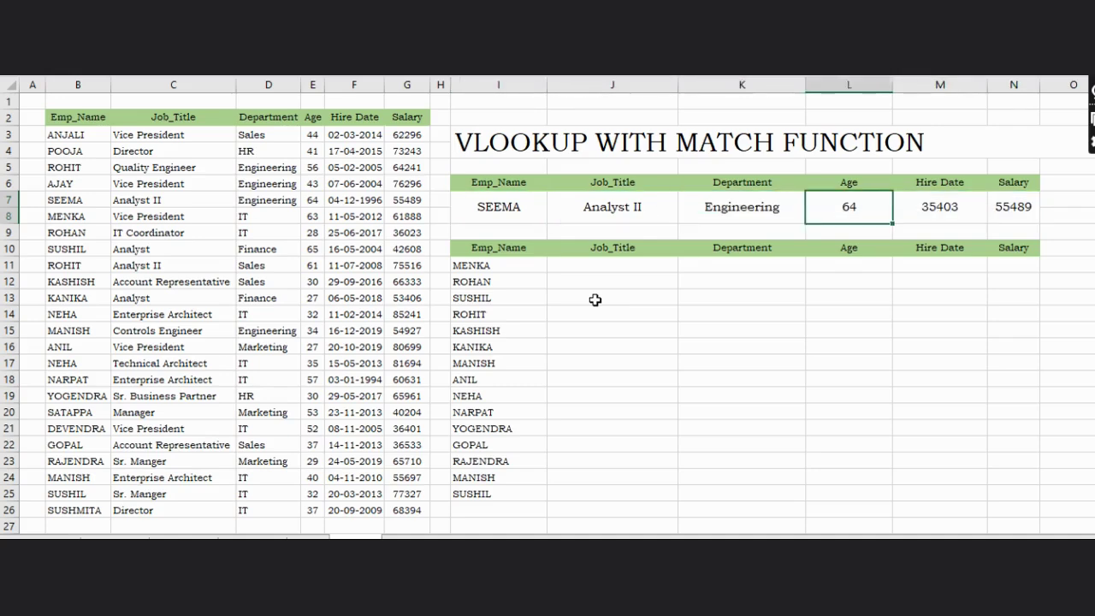
pyautogui.press('Right')
pyautogui.press('Right')
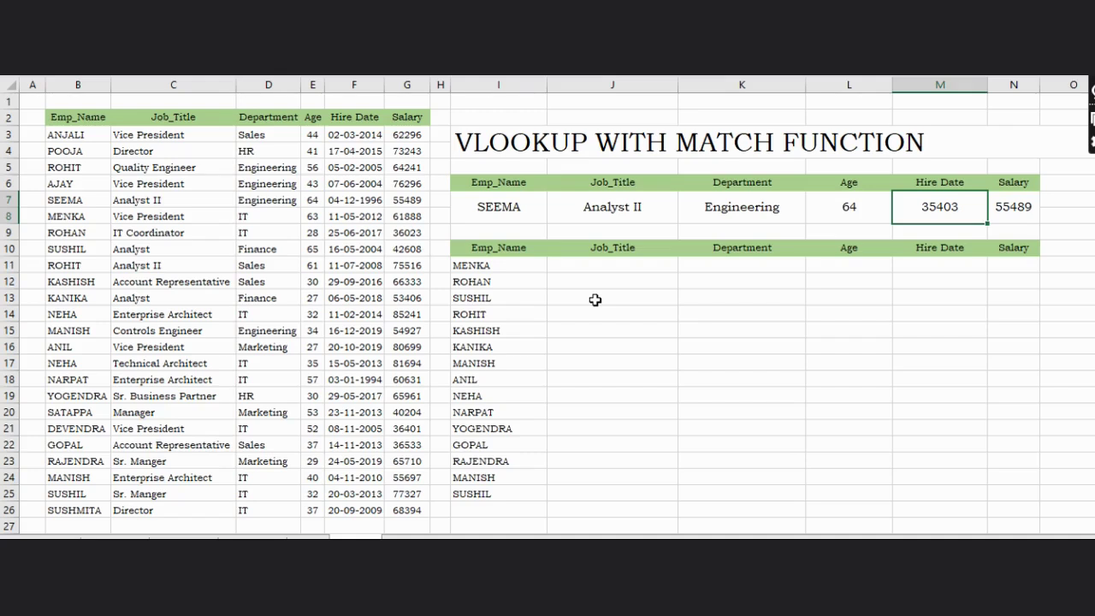
pyautogui.press('F2')
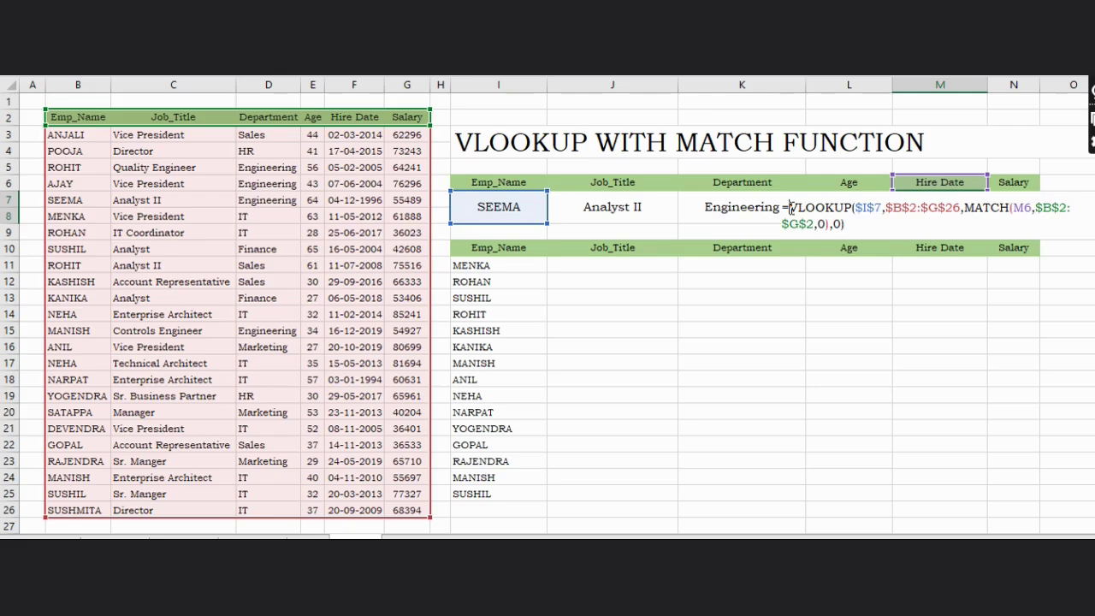
pyautogui.write('TEXT(')
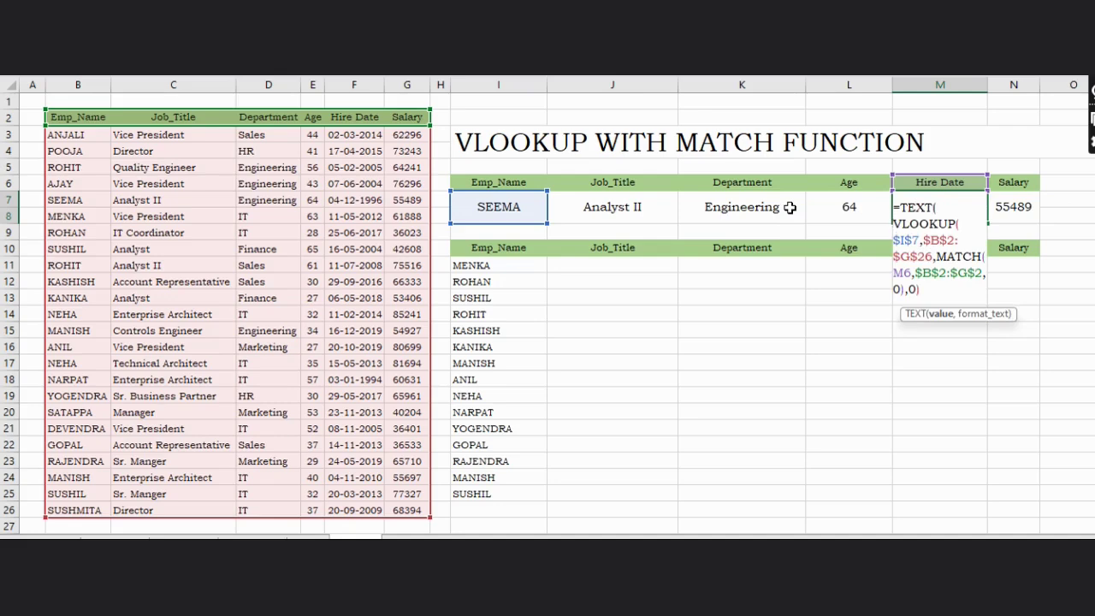
pyautogui.press('Down')
pyautogui.press('Down')
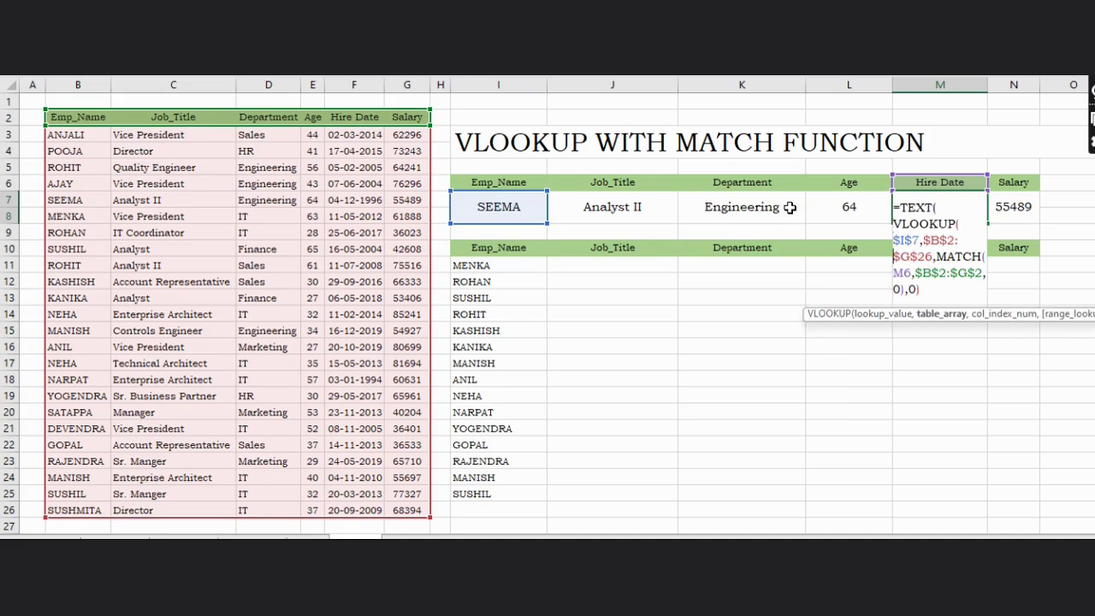
pyautogui.press('Down')
pyautogui.press('Down')
pyautogui.press('Right')
pyautogui.press('Right')
pyautogui.press('Right')
pyautogui.press('Right')
pyautogui.press('Right')
pyautogui.write(',')
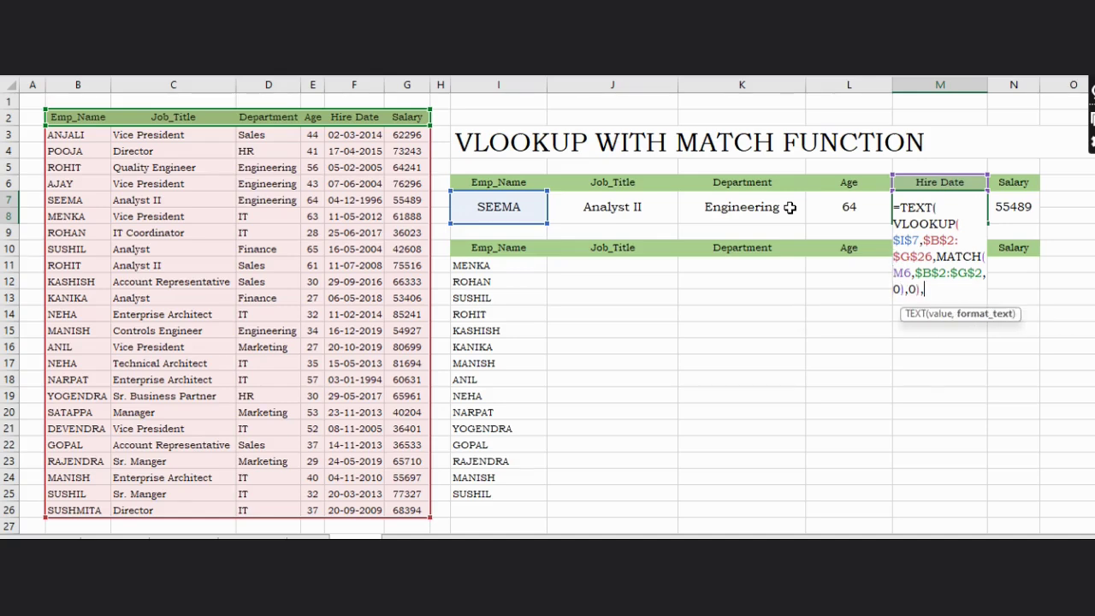
pyautogui.write('"DD-MM-')
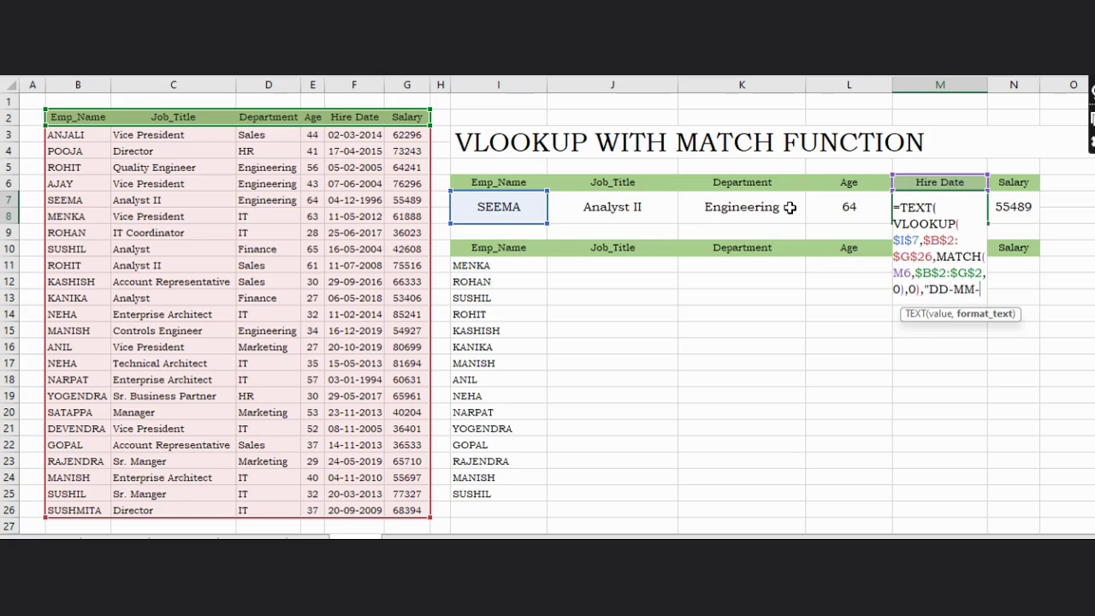
pyautogui.write('YYYY')
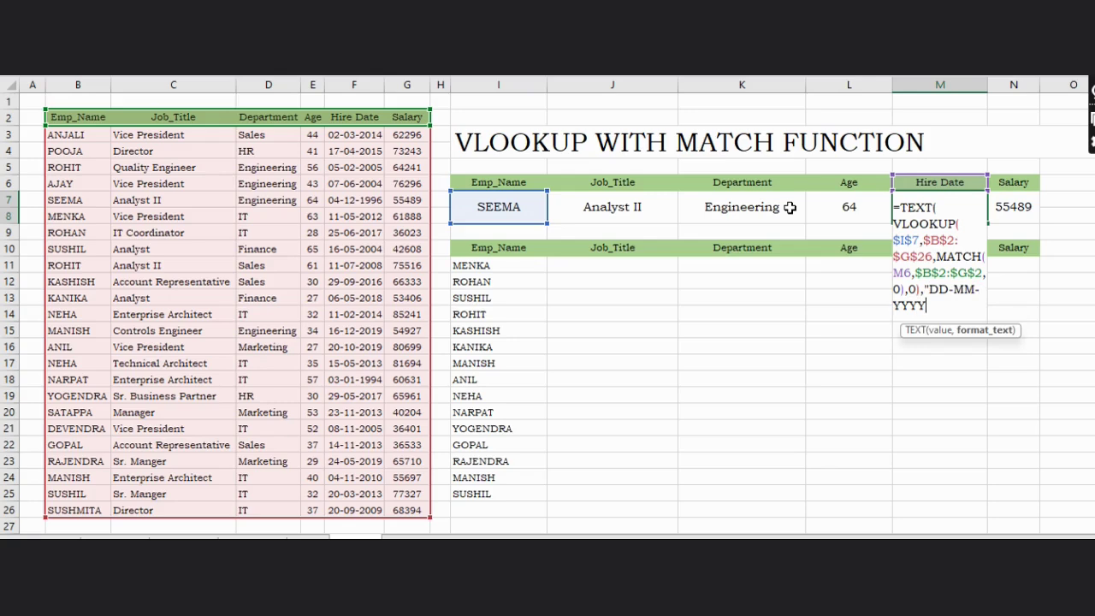
pyautogui.write('")')
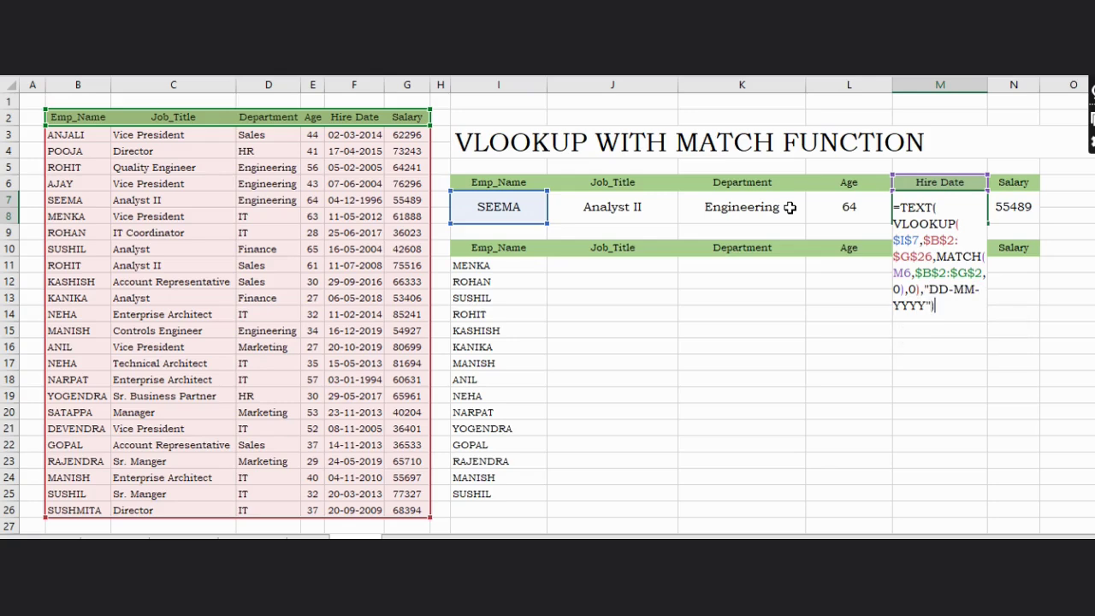
pyautogui.press('Return')
pyautogui.press('Up')
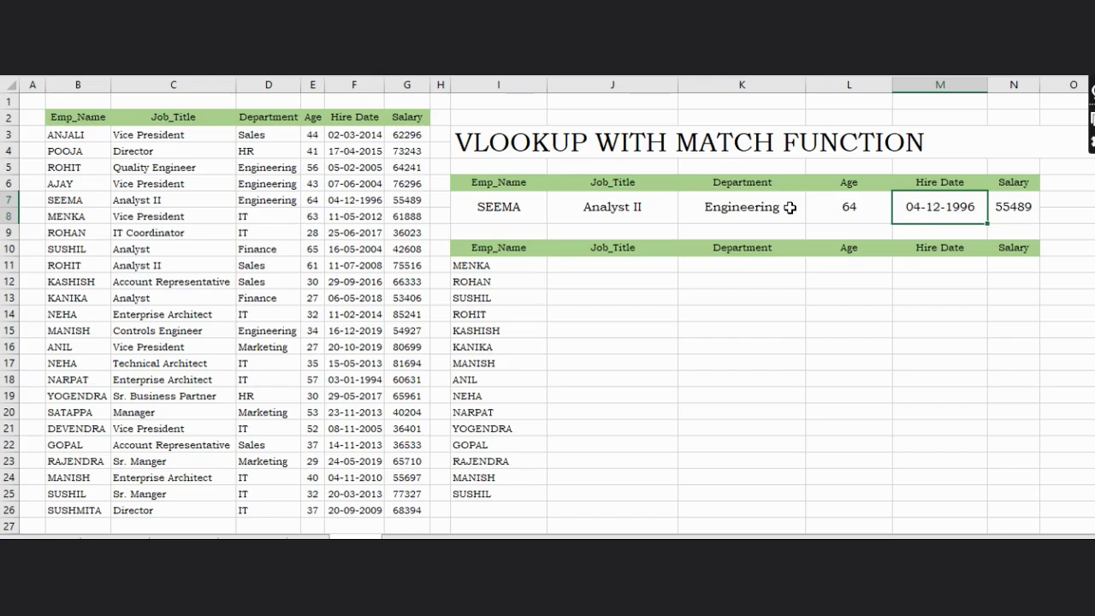
pyautogui.press('Left')
pyautogui.press('Left')
pyautogui.press('Left')
pyautogui.press('Left')
pyautogui.press('Down')
pyautogui.press('Down')
pyautogui.press('Down')
pyautogui.press('Right')
pyautogui.press('Down')
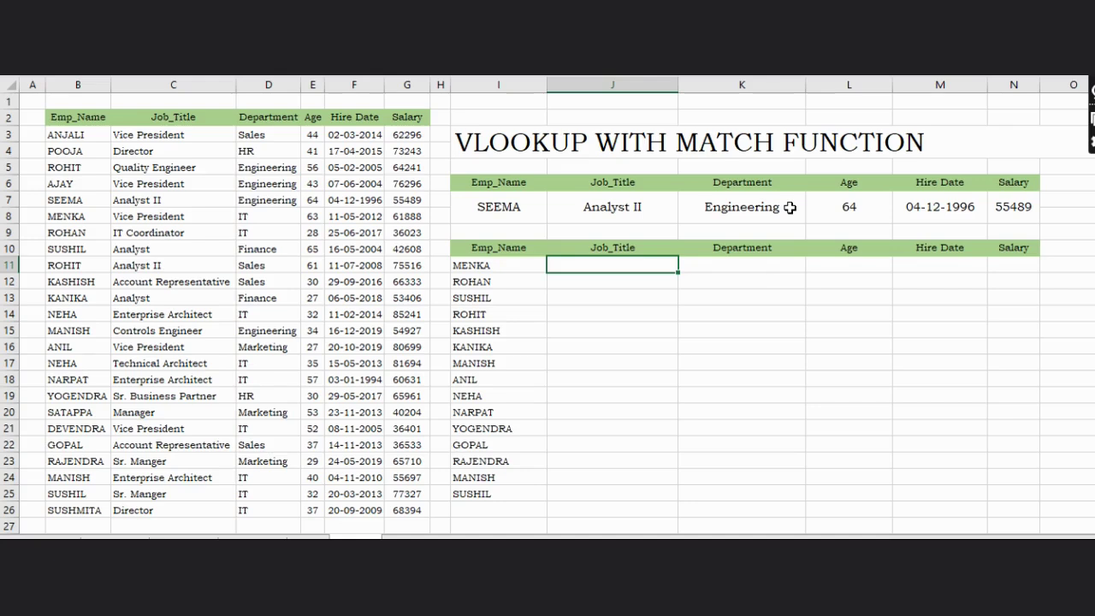
# - Switch the Emp_Name selection in I7 to the employee listed in B10, followed by the one listed in B14
pyautogui.click(488, 210)
pyautogui.click(554, 205)
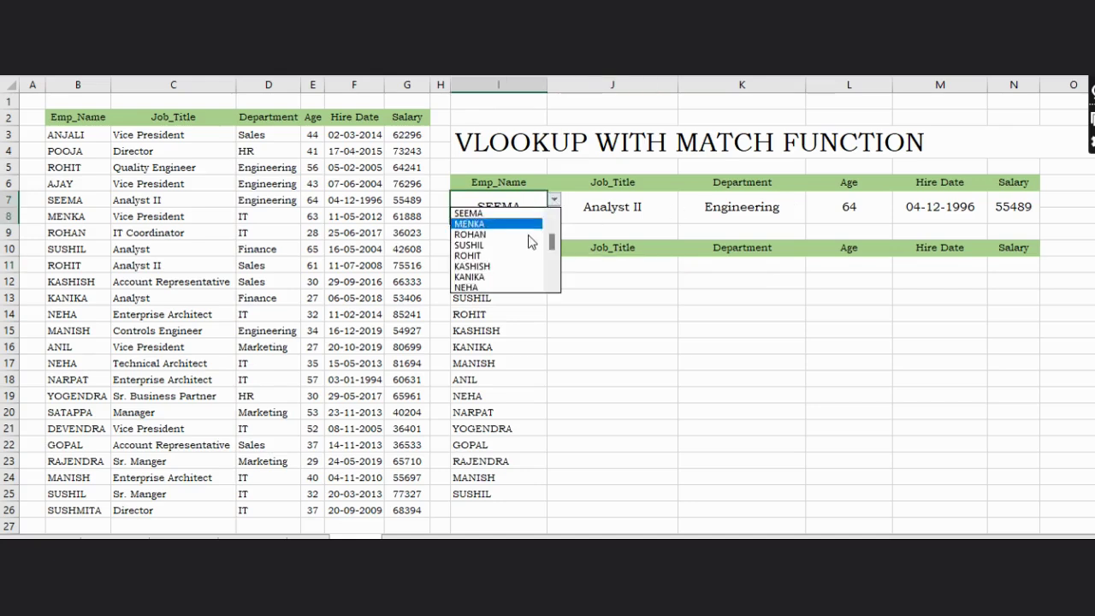
pyautogui.click(519, 248)
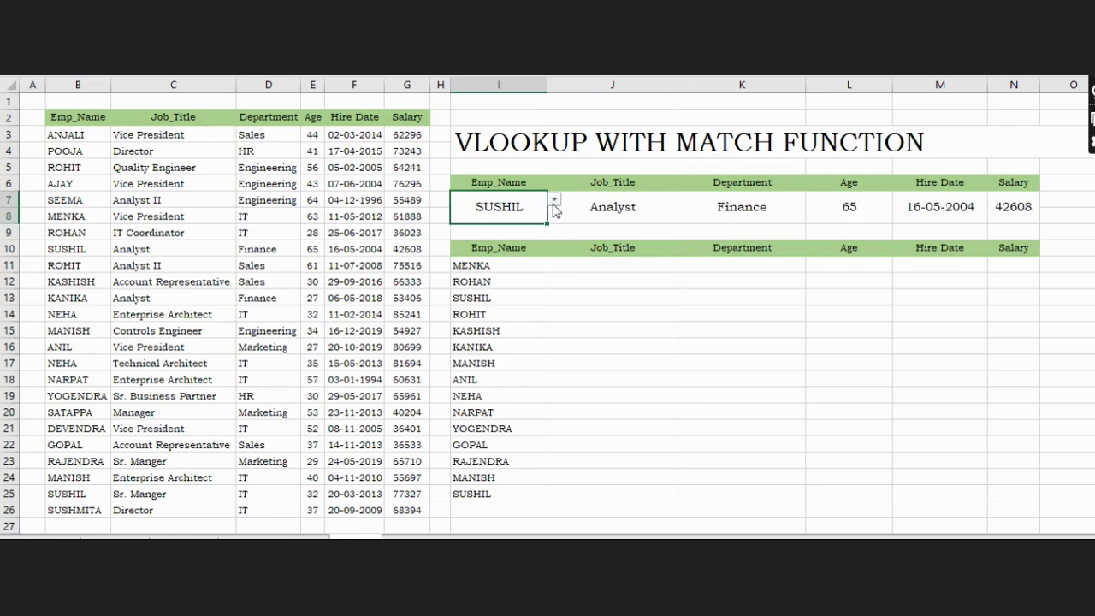
pyautogui.click(555, 200)
pyautogui.click(514, 289)
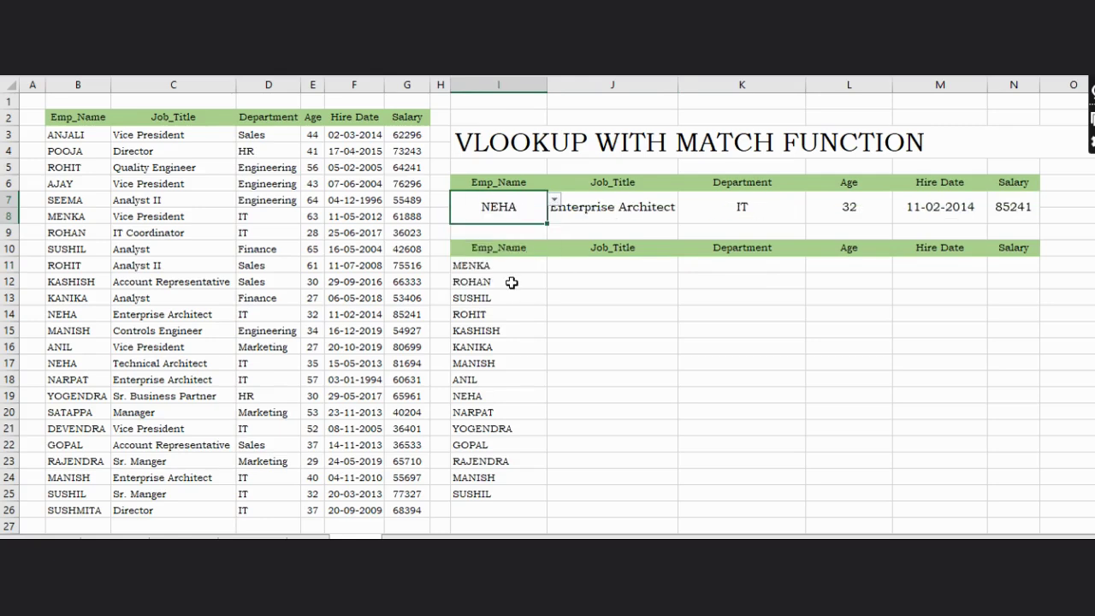
# - Select J11:N25 and start a VLOOKUP formula with the column-locked reference $I11 as the lookup value
pyautogui.click(572, 265)
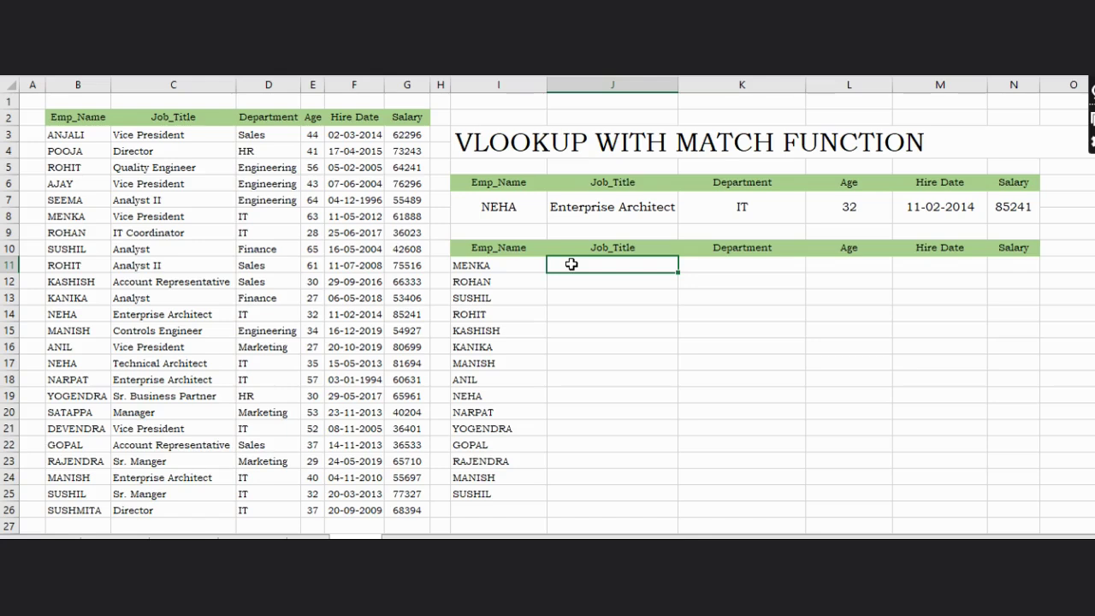
pyautogui.hotkey('shift', 'Right')
pyautogui.hotkey('shift', 'Right')
pyautogui.hotkey('shift', 'Right')
pyautogui.hotkey('shift', 'Right')
pyautogui.hotkey('shift', 'Down')
pyautogui.hotkey('shift', 'Down')
pyautogui.hotkey('shift', 'Down')
pyautogui.hotkey('shift', 'Down')
pyautogui.hotkey('shift', 'Down')
pyautogui.hotkey('shift', 'Down')
pyautogui.hotkey('shift', 'Down')
pyautogui.hotkey('shift', 'Down')
pyautogui.hotkey('shift', 'Down')
pyautogui.hotkey('shift', 'Down')
pyautogui.hotkey('shift', 'Down')
pyautogui.hotkey('shift', 'Down')
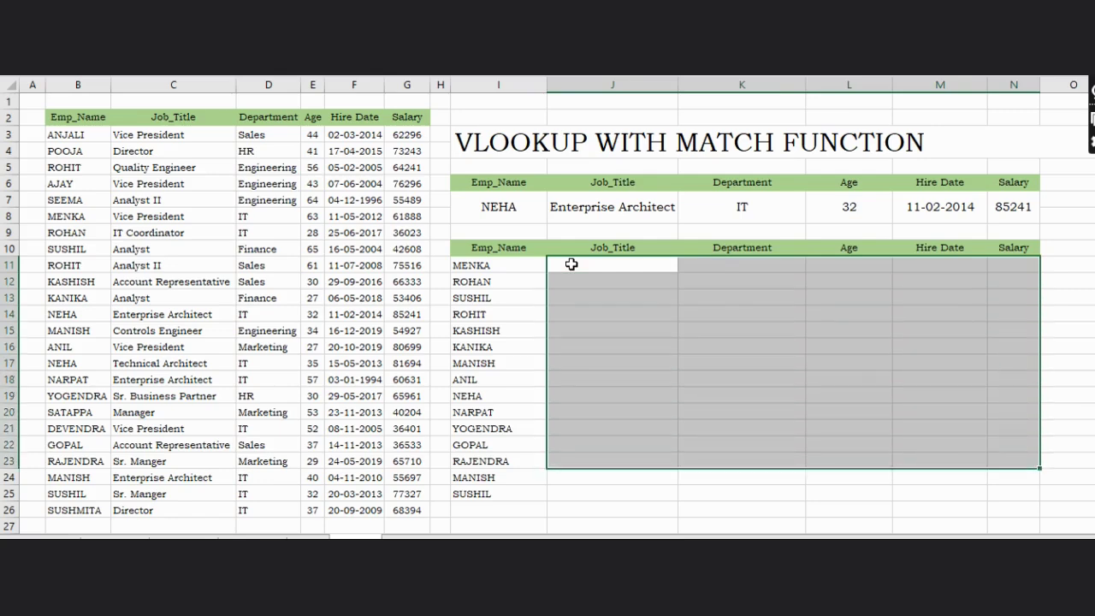
pyautogui.hotkey('shift', 'Down')
pyautogui.hotkey('shift', 'Down')
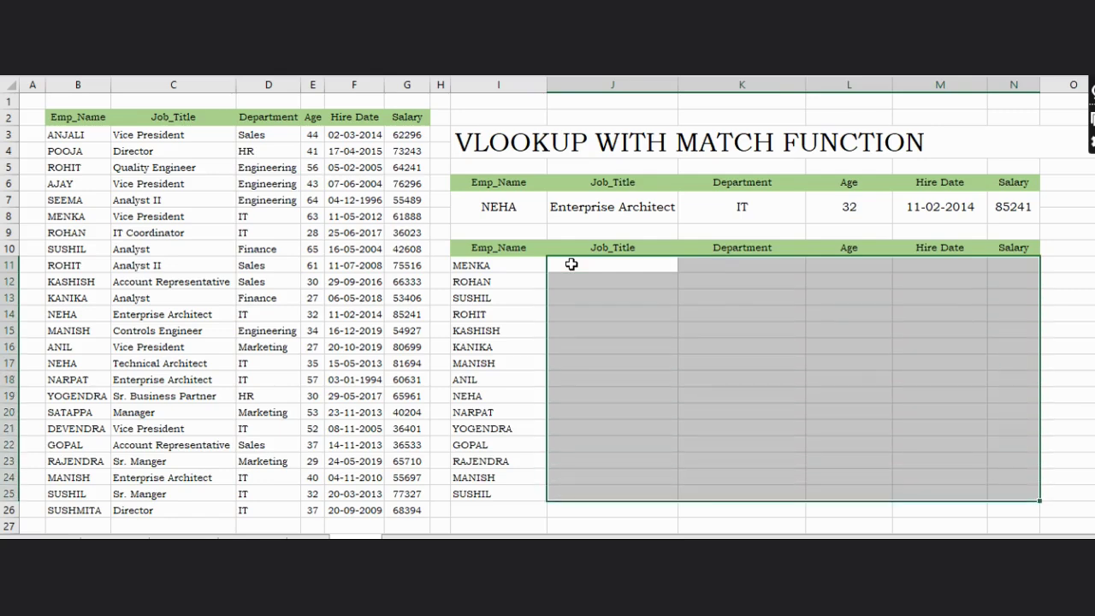
pyautogui.write('=VLOOKUP(')
pyautogui.press('Left')
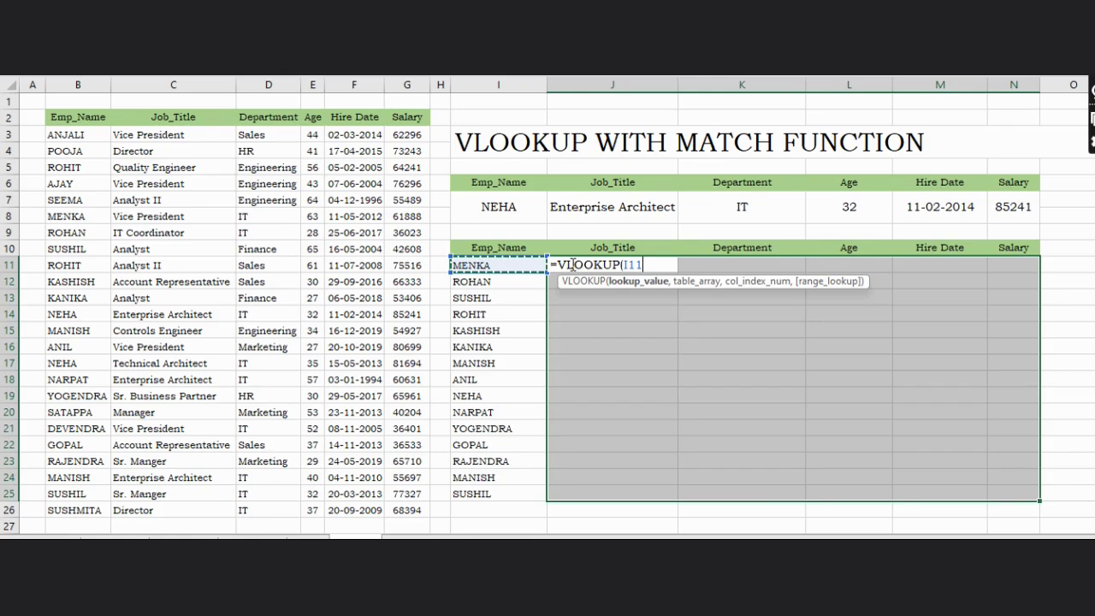
pyautogui.press('F4')
pyautogui.press('F4')
pyautogui.press('F4')
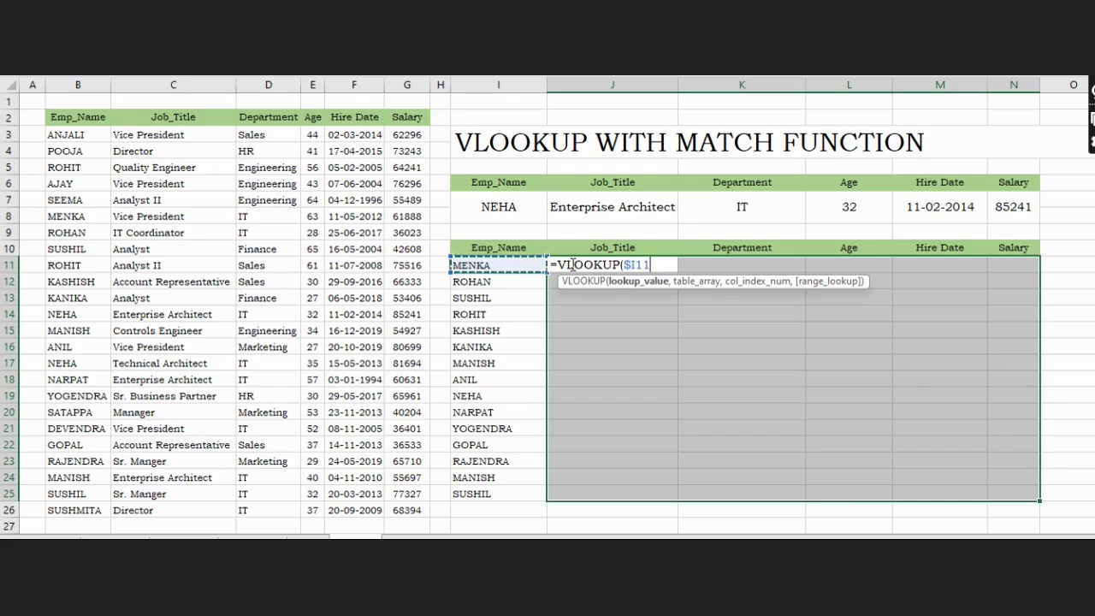
pyautogui.write(',')
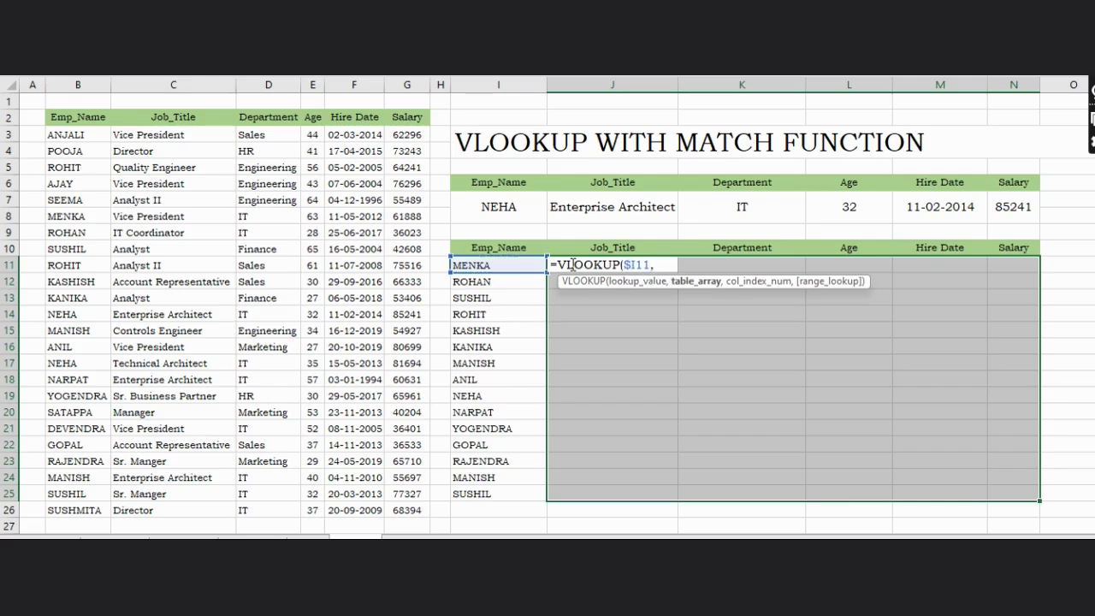
# - Set the VLOOKUP table array to the whole employee table as the absolute range $B$2:$G$26
pyautogui.press('Left')
pyautogui.press('Left')
pyautogui.press('Left')
pyautogui.press('Left')
pyautogui.press('Left')
pyautogui.press('Left')
pyautogui.press('Left')
pyautogui.press('Left')
pyautogui.press('Left')
pyautogui.press('Up')
pyautogui.press('Up')
pyautogui.press('Up')
pyautogui.press('Up')
pyautogui.press('Up')
pyautogui.press('Up')
pyautogui.press('Up')
pyautogui.press('Up')
pyautogui.press('Up')
pyautogui.press('Up')
pyautogui.press('Right')
pyautogui.press('Down')
pyautogui.hotkey('shift', 'Right')
pyautogui.hotkey('shift', 'Right')
pyautogui.hotkey('shift', 'Right')
pyautogui.hotkey('shift', 'Right')
pyautogui.hotkey('shift', 'Right')
pyautogui.hotkey('shift', 'Down')
pyautogui.hotkey('shift', 'Down')
pyautogui.hotkey('shift', 'Down')
pyautogui.hotkey('shift', 'Down')
pyautogui.hotkey('shift', 'Down')
pyautogui.hotkey('shift', 'Down')
pyautogui.hotkey('shift', 'Down')
pyautogui.hotkey('shift', 'Down')
pyautogui.hotkey('shift', 'Down')
pyautogui.hotkey('shift', 'Down')
pyautogui.hotkey('shift', 'Down')
pyautogui.hotkey('shift', 'Down')
pyautogui.hotkey('shift', 'Down')
pyautogui.hotkey('shift', 'Down')
pyautogui.hotkey('shift', 'Down')
pyautogui.hotkey('shift', 'Down')
pyautogui.hotkey('shift', 'Down')
pyautogui.hotkey('shift', 'Down')
pyautogui.hotkey('shift', 'Down')
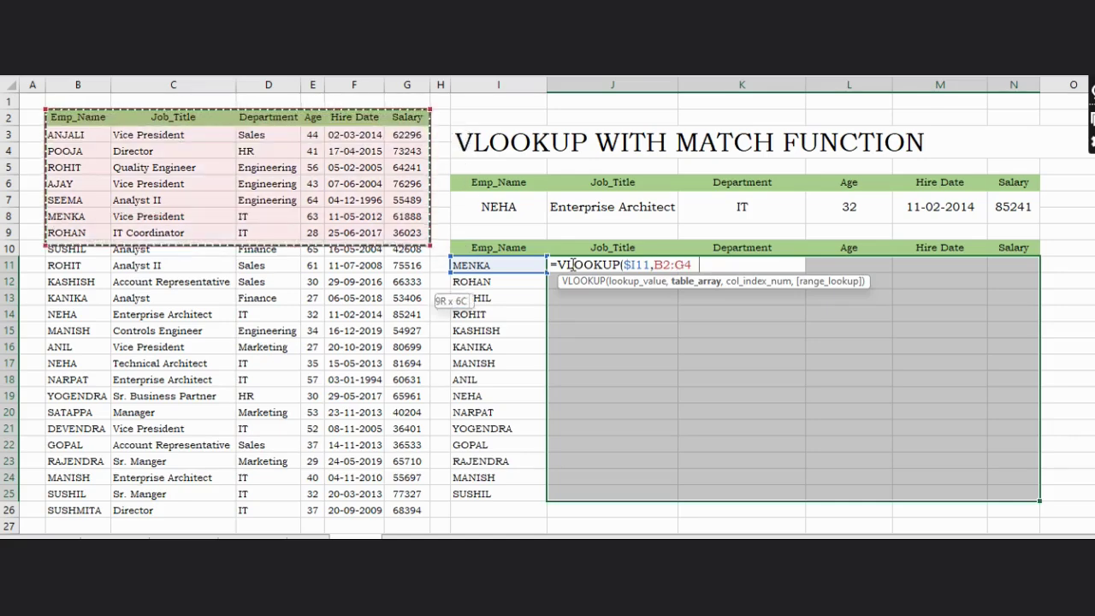
pyautogui.hotkey('shift', 'Down')
pyautogui.hotkey('shift', 'Down')
pyautogui.hotkey('shift', 'Down')
pyautogui.hotkey('shift', 'Down')
pyautogui.hotkey('shift', 'Down')
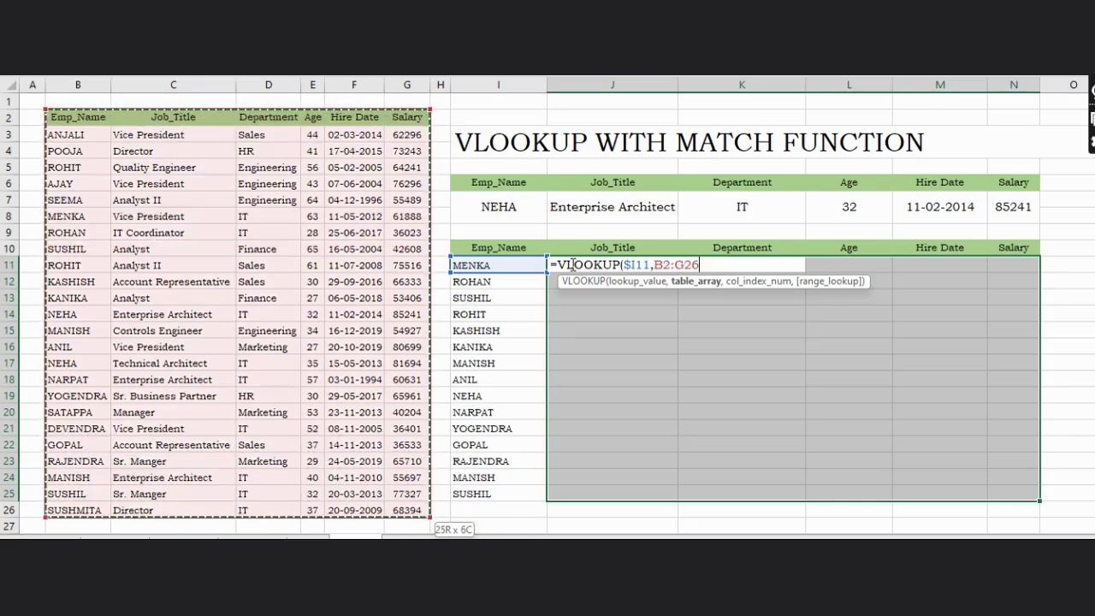
pyautogui.press('F4')
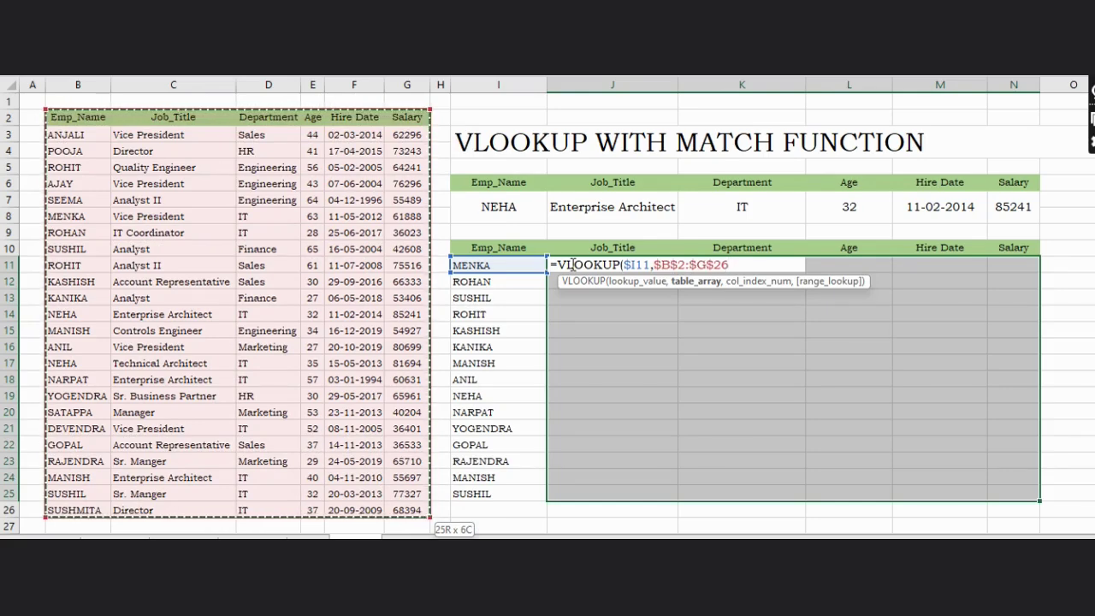
pyautogui.write(',')
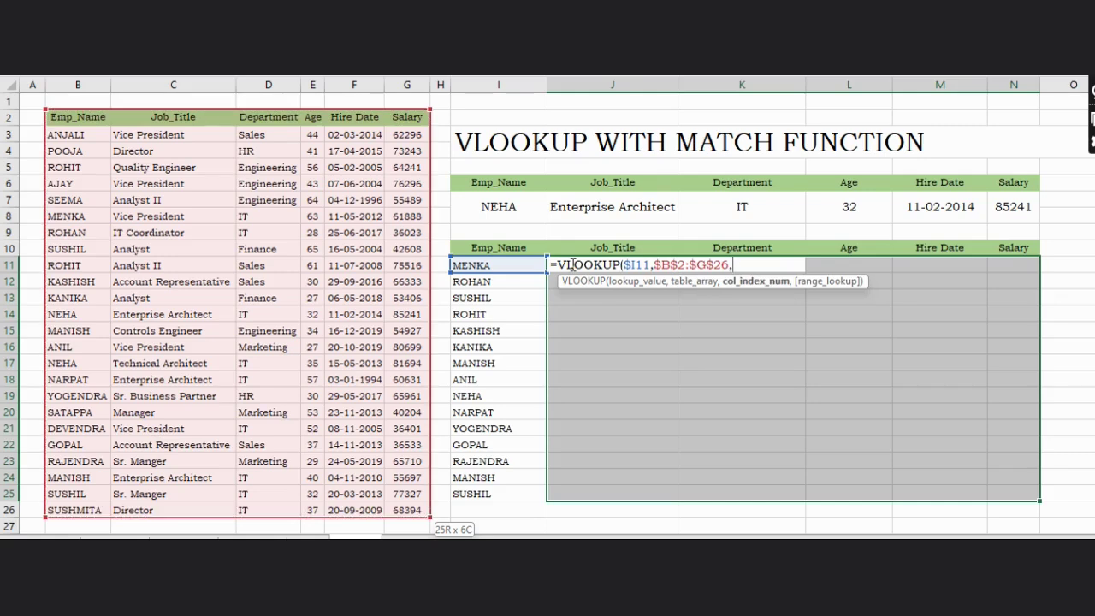
# - Nest a MATCH function as the column index, with the row-locked header reference J$10 as its lookup value
pyautogui.write('MATCH(')
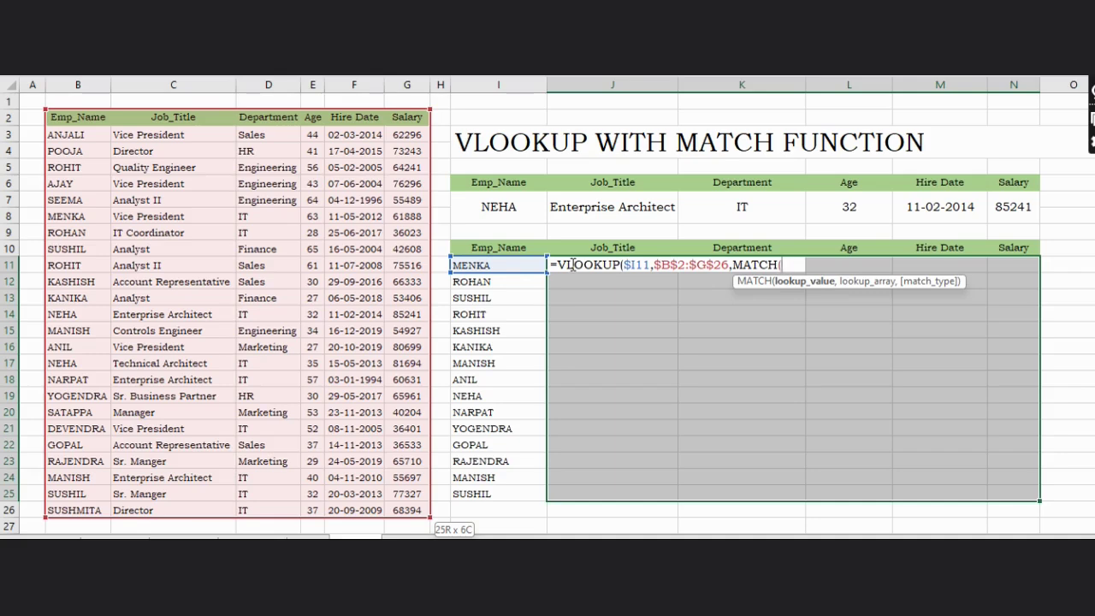
pyautogui.press('Up')
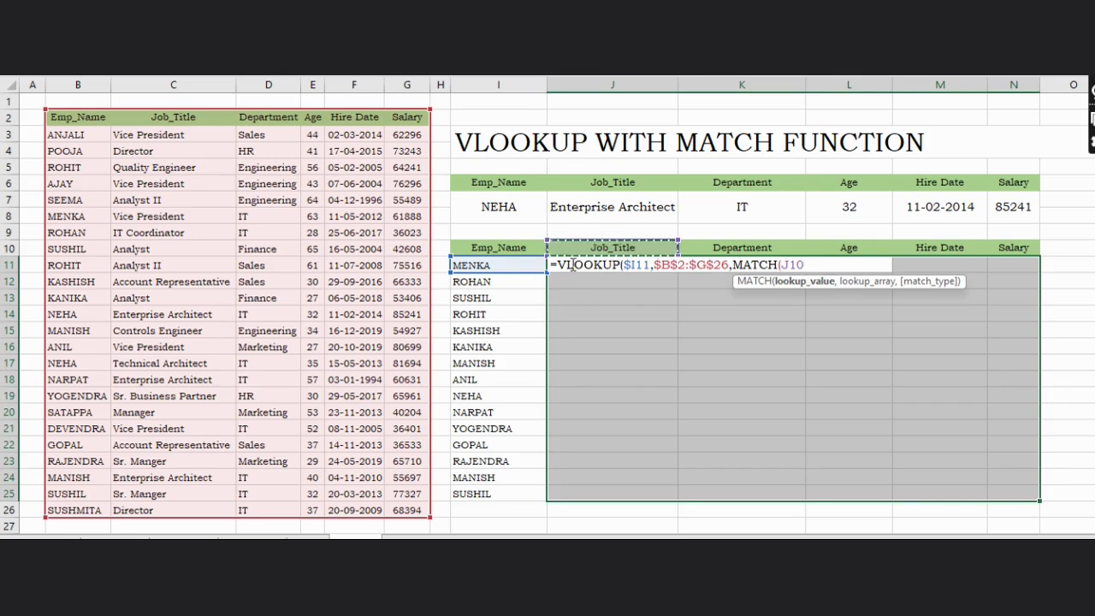
pyautogui.press('F4')
pyautogui.press('F4')
pyautogui.write(',')
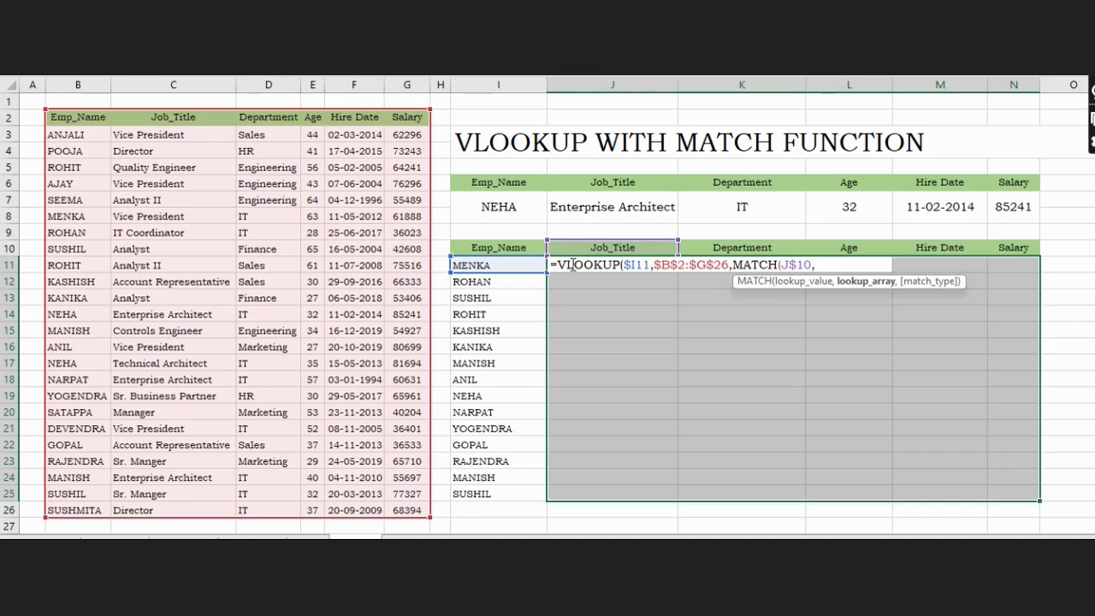
# - Complete the MATCH with the absolute header range $B$2:$G$2 as lookup array and 0 as match type
pyautogui.press('Up')
pyautogui.press('Up')
pyautogui.press('Up')
pyautogui.press('Up')
pyautogui.press('Up')
pyautogui.press('Left')
pyautogui.press('Left')
pyautogui.press('Left')
pyautogui.press('Left')
pyautogui.press('Left')
pyautogui.press('Left')
pyautogui.press('Left')
pyautogui.press('Left')
pyautogui.press('Left')
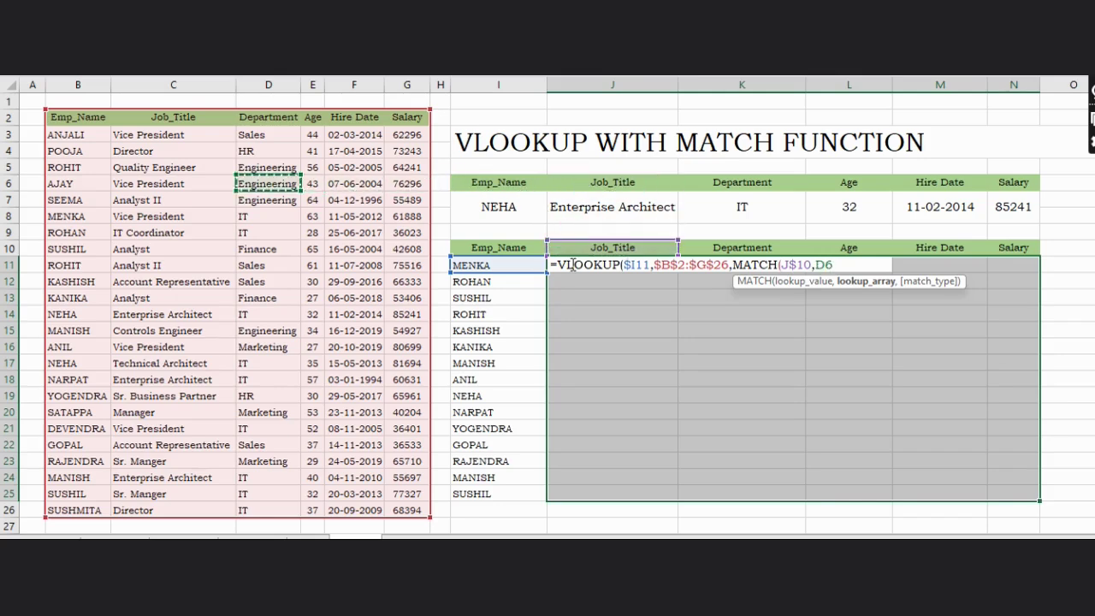
pyautogui.press('Up')
pyautogui.press('Up')
pyautogui.press('Right')
pyautogui.press('Up')
pyautogui.press('Up')
pyautogui.hotkey('shift', 'Right')
pyautogui.hotkey('shift', 'Right')
pyautogui.hotkey('shift', 'Right')
pyautogui.hotkey('shift', 'Right')
pyautogui.hotkey('shift', 'Right')
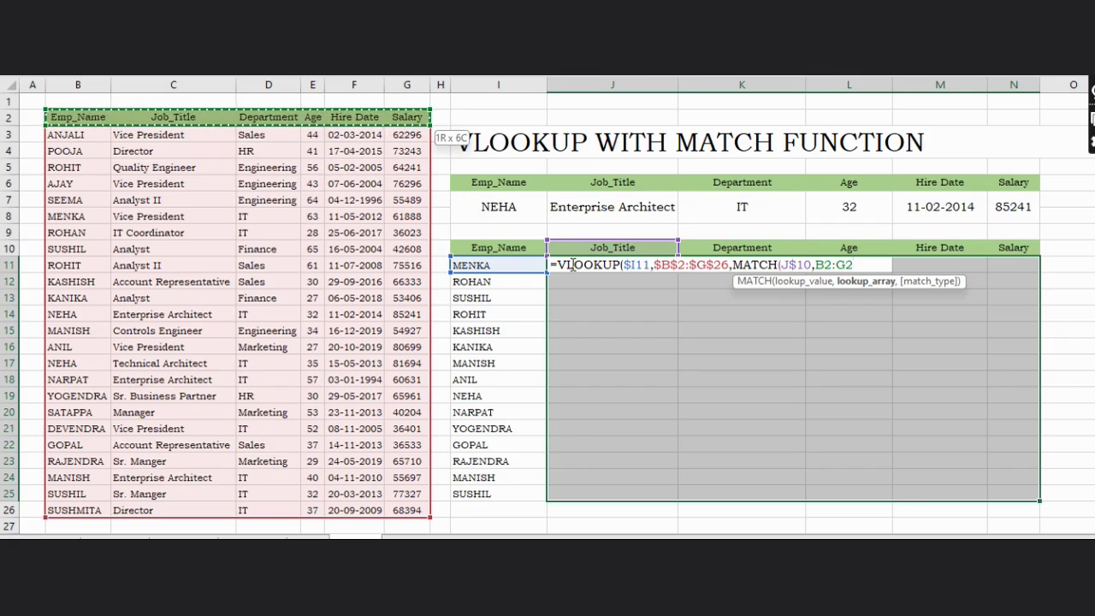
pyautogui.press('F4')
pyautogui.write(',0')
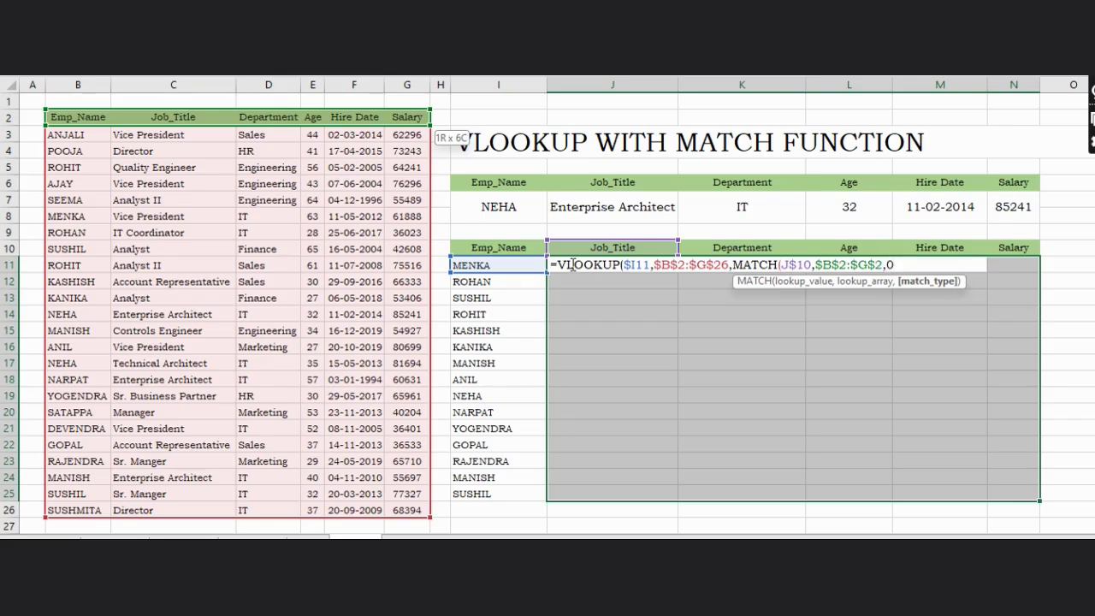
pyautogui.write(')')
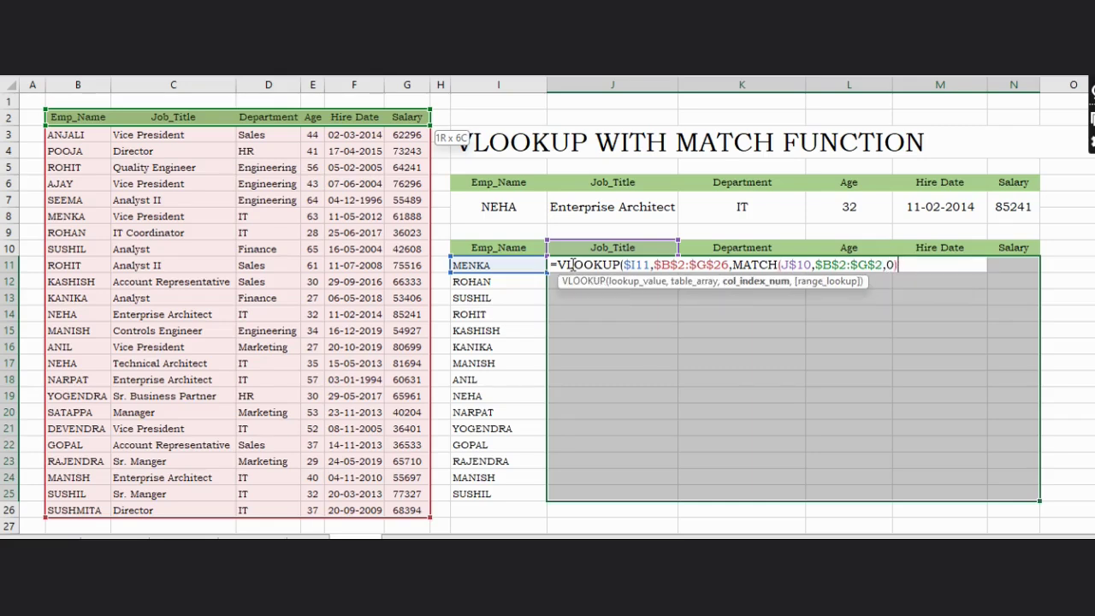
# - Finish the VLOOKUP with 0 as the range lookup and enter the formula in all selected cells J11:N25 at once
pyautogui.write(',0')
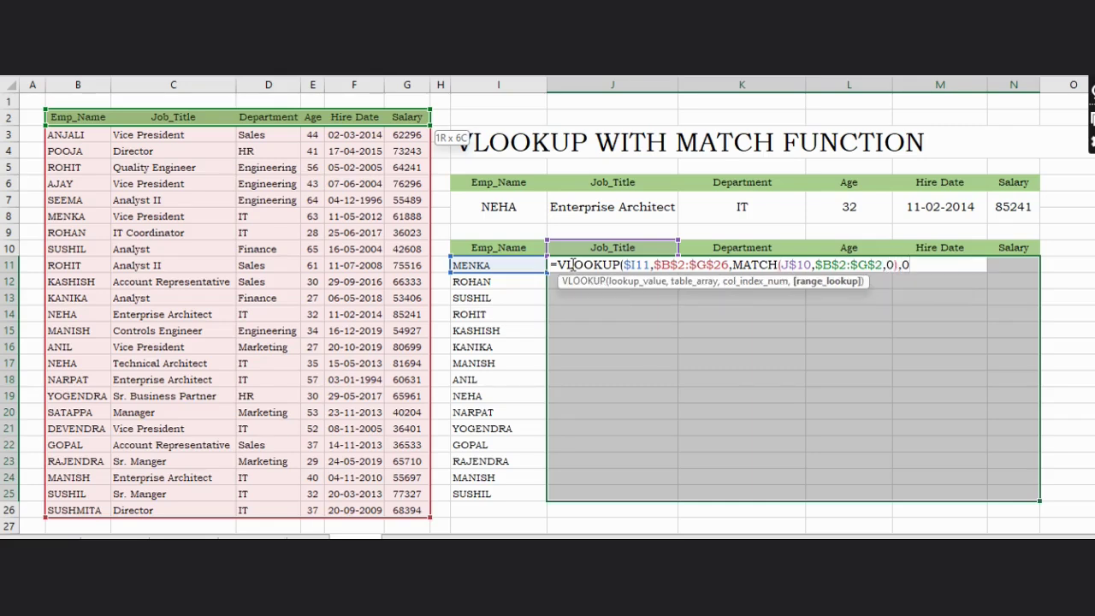
pyautogui.write(')')
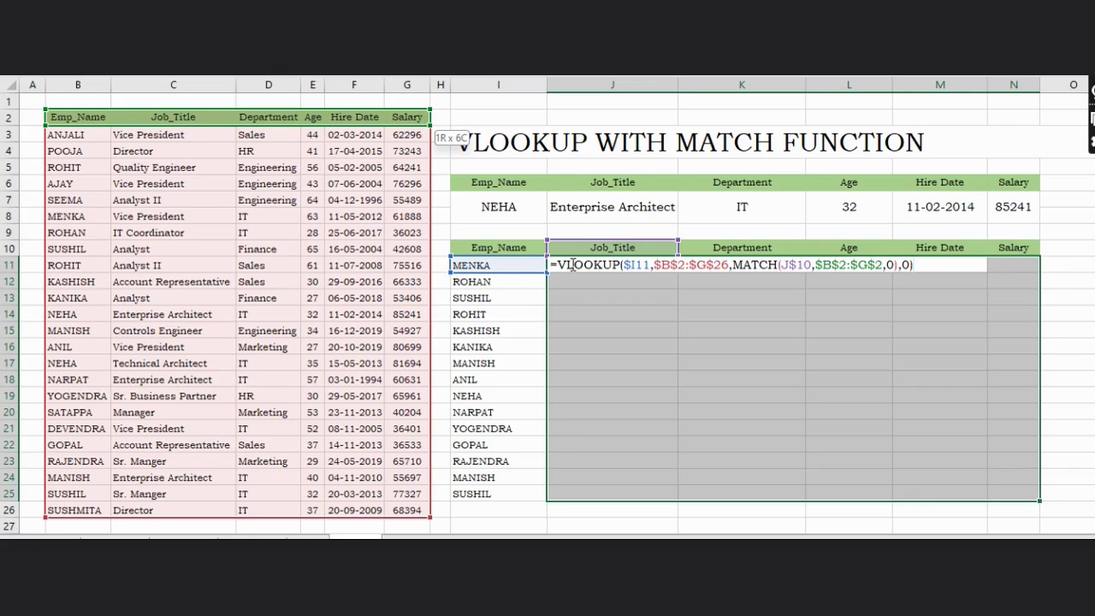
pyautogui.hotkey('ctrl', 'Return')
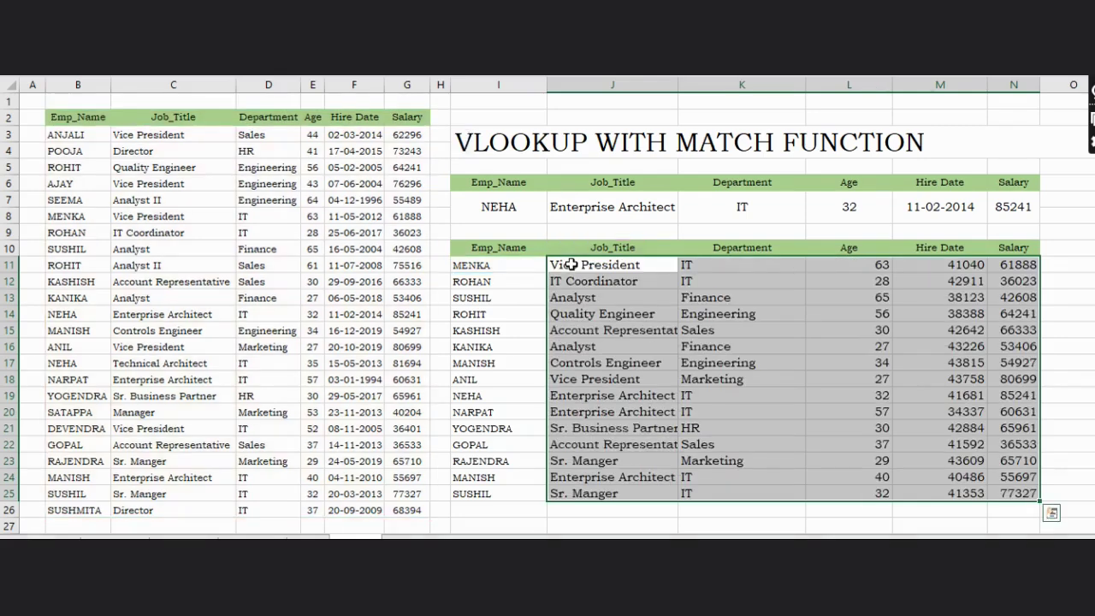
# - Copy the first eleven employee names, B3:B13, from the Emp_Name column of the source table
pyautogui.click(670, 392)
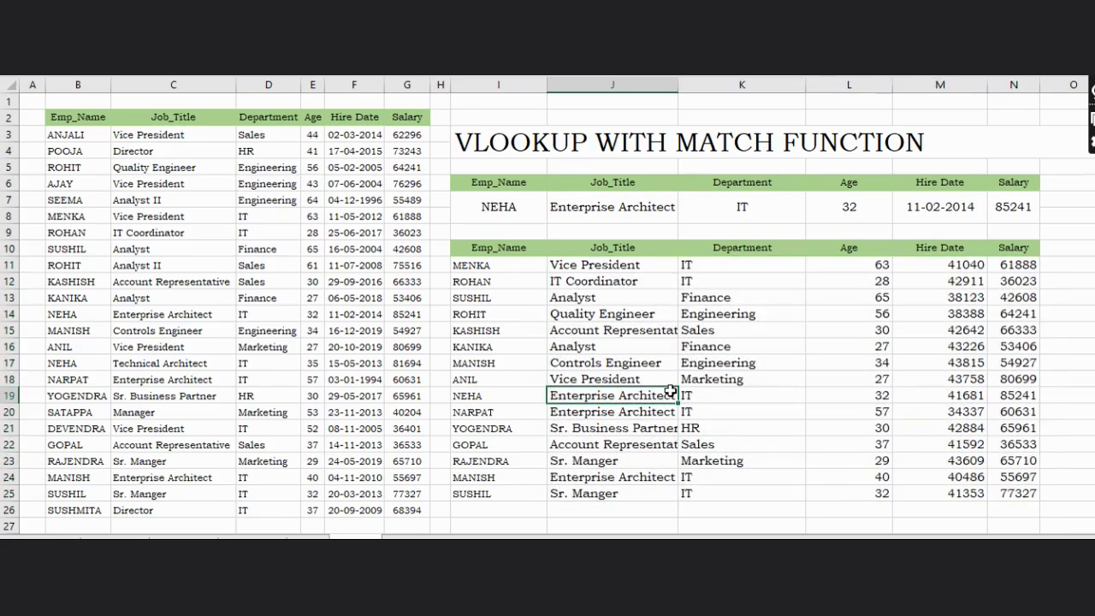
pyautogui.press('Left')
pyautogui.press('Left')
pyautogui.press('Left')
pyautogui.press('Left')
pyautogui.press('Left')
pyautogui.press('Left')
pyautogui.press('Left')
pyautogui.press('Left')
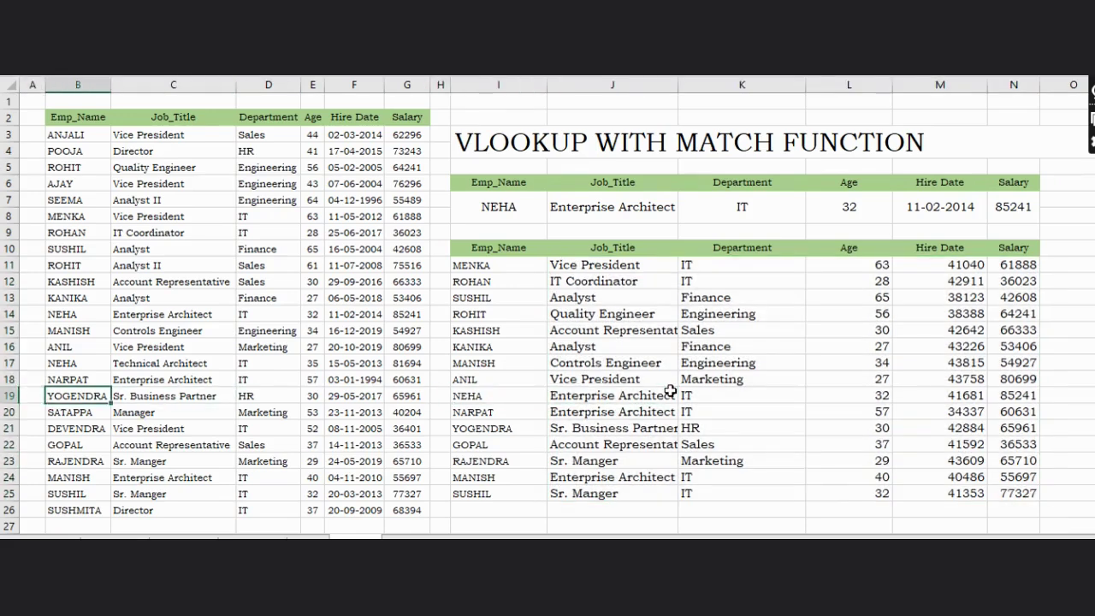
pyautogui.press('Up')
pyautogui.press('Up')
pyautogui.press('Up')
pyautogui.press('Up')
pyautogui.press('Up')
pyautogui.press('Up')
pyautogui.press('Up')
pyautogui.press('Up')
pyautogui.press('Up')
pyautogui.press('Up')
pyautogui.press('Up')
pyautogui.press('Up')
pyautogui.press('Up')
pyautogui.press('Up')
pyautogui.press('Up')
pyautogui.press('Up')
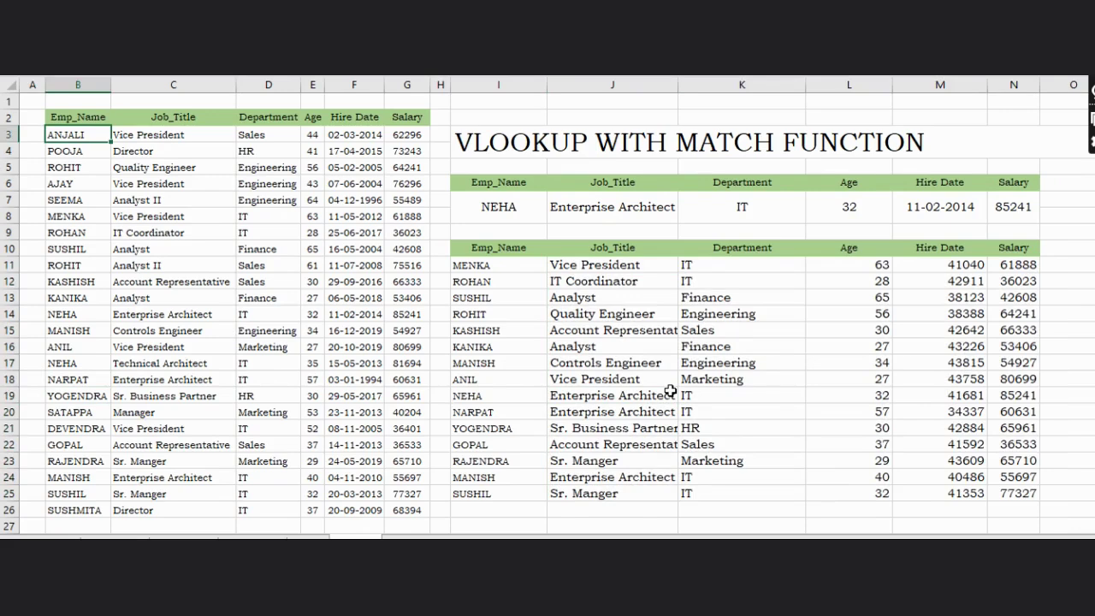
pyautogui.hotkey('shift', 'Down')
pyautogui.hotkey('shift', 'Down')
pyautogui.hotkey('shift', 'Down')
pyautogui.hotkey('shift', 'Down')
pyautogui.hotkey('shift', 'Down')
pyautogui.hotkey('shift', 'Down')
pyautogui.hotkey('shift', 'Down')
pyautogui.hotkey('shift', 'Down')
pyautogui.hotkey('shift', 'Down')
pyautogui.hotkey('shift', 'Down')
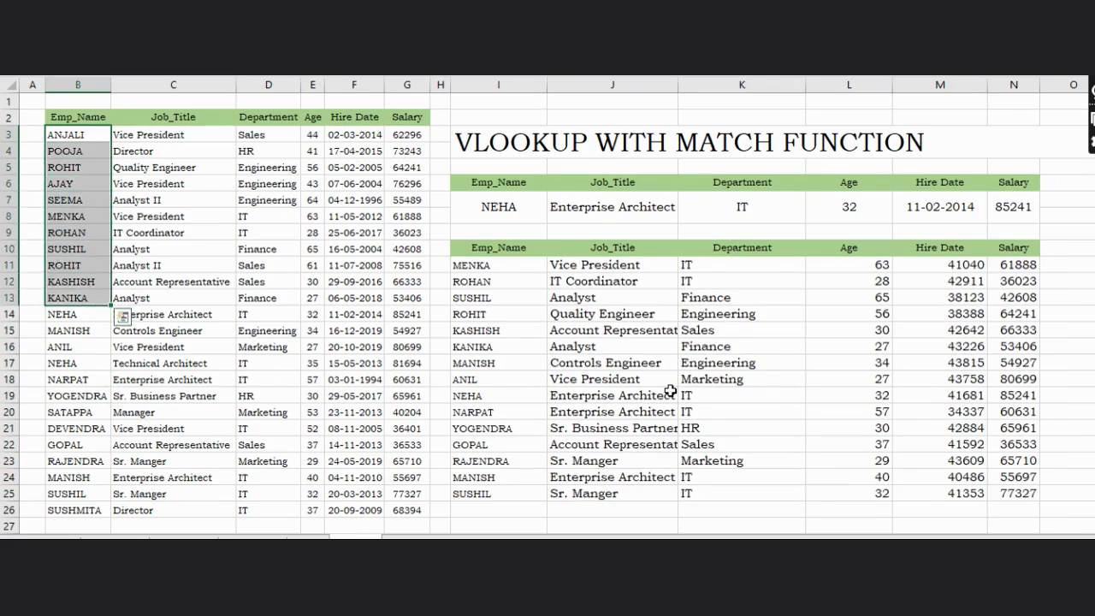
pyautogui.hotkey('ctrl', 'c')
# - Paste the copied names over the lookup list's Emp_Name column, starting at cell I11
pyautogui.press('Right')
pyautogui.press('Right')
pyautogui.press('Right')
pyautogui.press('Right')
pyautogui.press('Right')
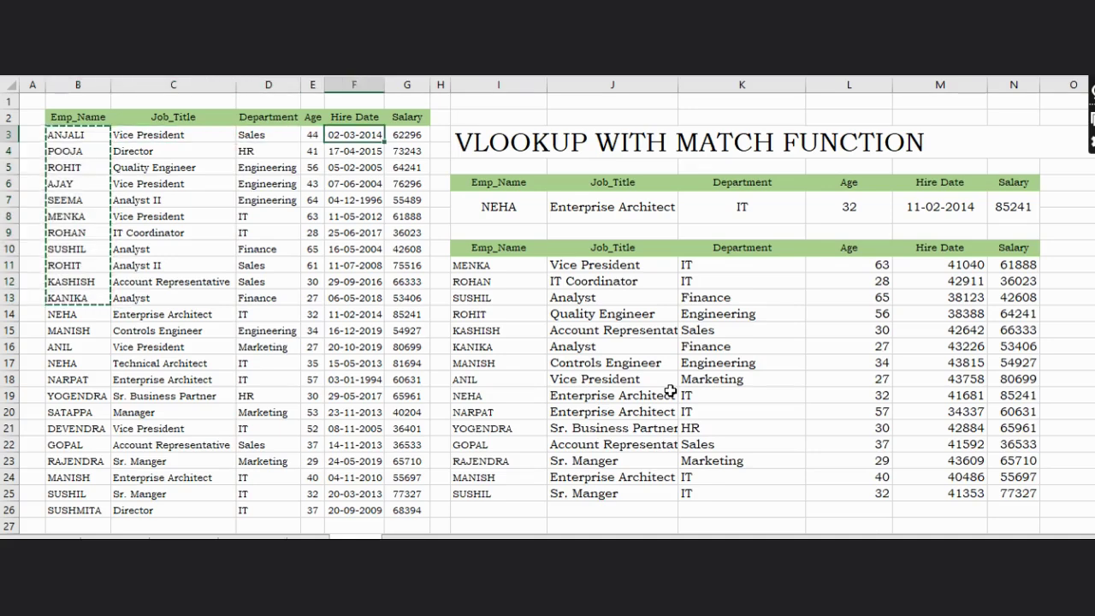
pyautogui.press('Down')
pyautogui.press('Down')
pyautogui.press('Right')
pyautogui.press('Down')
pyautogui.press('Down')
pyautogui.press('Down')
pyautogui.press('Down')
pyautogui.press('Down')
pyautogui.press('Down')
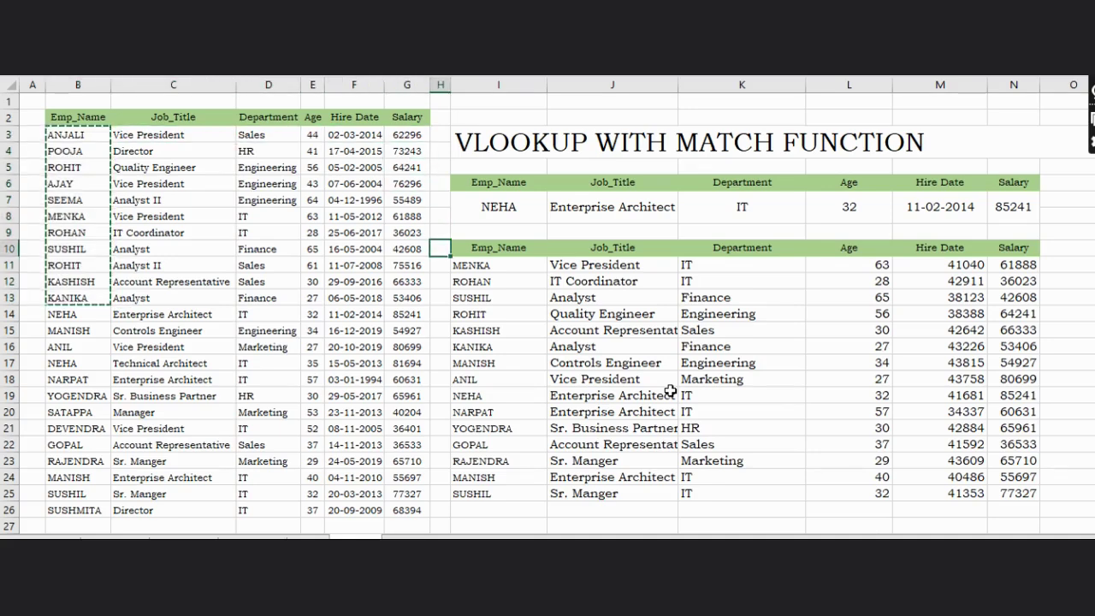
pyautogui.press('Right')
pyautogui.hotkey('ctrl', 'v')
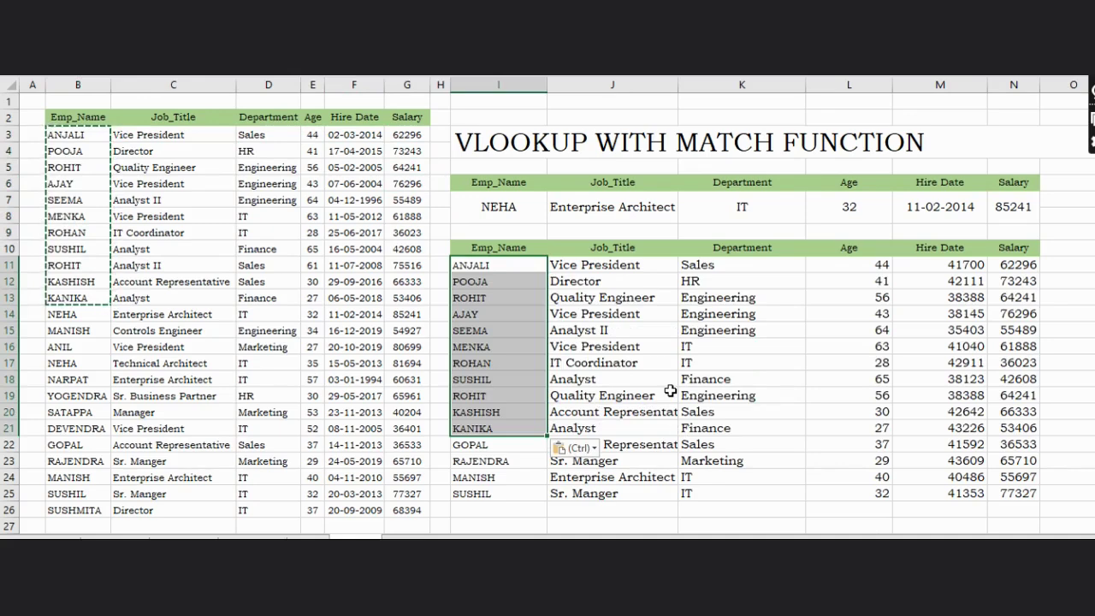
# - Copy the next five employee names, B14:B18, from the source table
pyautogui.press('Right')
pyautogui.press('Left')
pyautogui.press('Left')
pyautogui.press('Left')
pyautogui.press('Left')
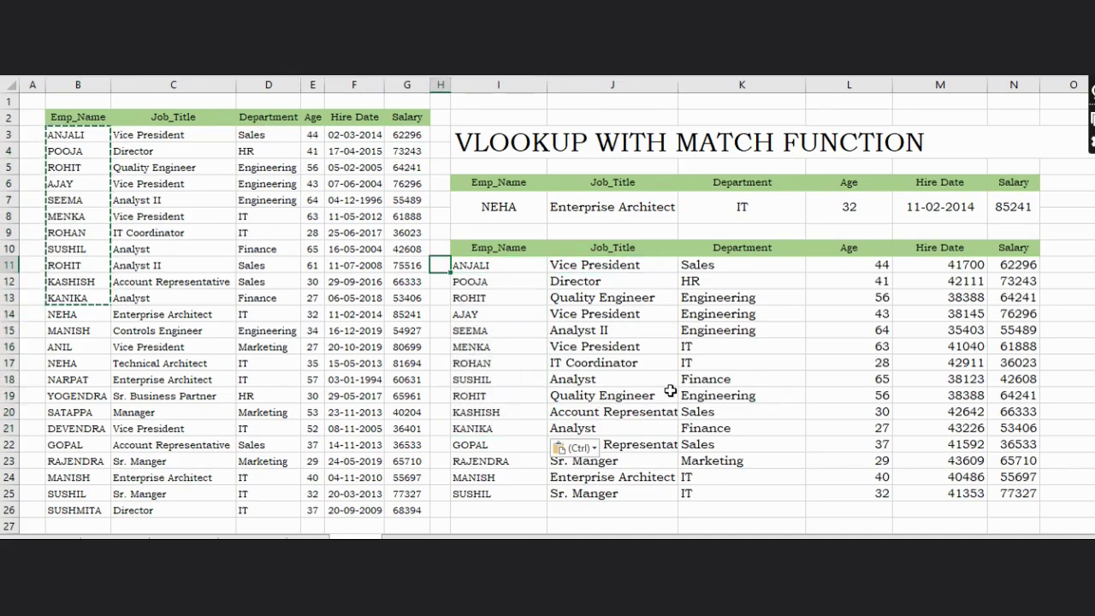
pyautogui.press('Left')
pyautogui.press('Left')
pyautogui.press('Left')
pyautogui.press('Left')
pyautogui.press('Down')
pyautogui.press('Down')
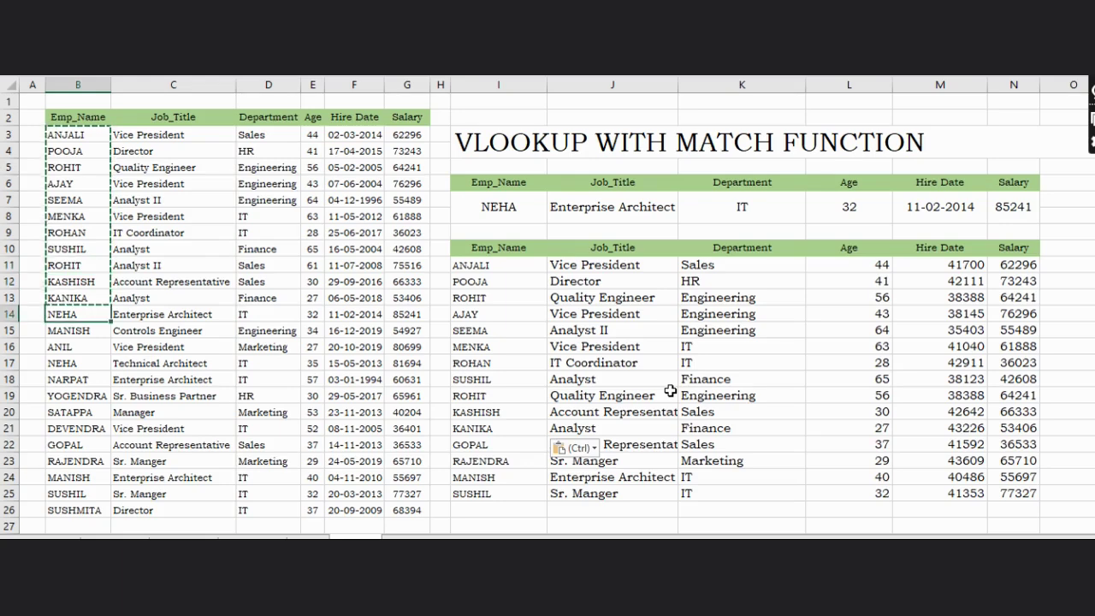
pyautogui.hotkey('shift', 'Down')
pyautogui.hotkey('shift', 'Down')
pyautogui.hotkey('shift', 'Down')
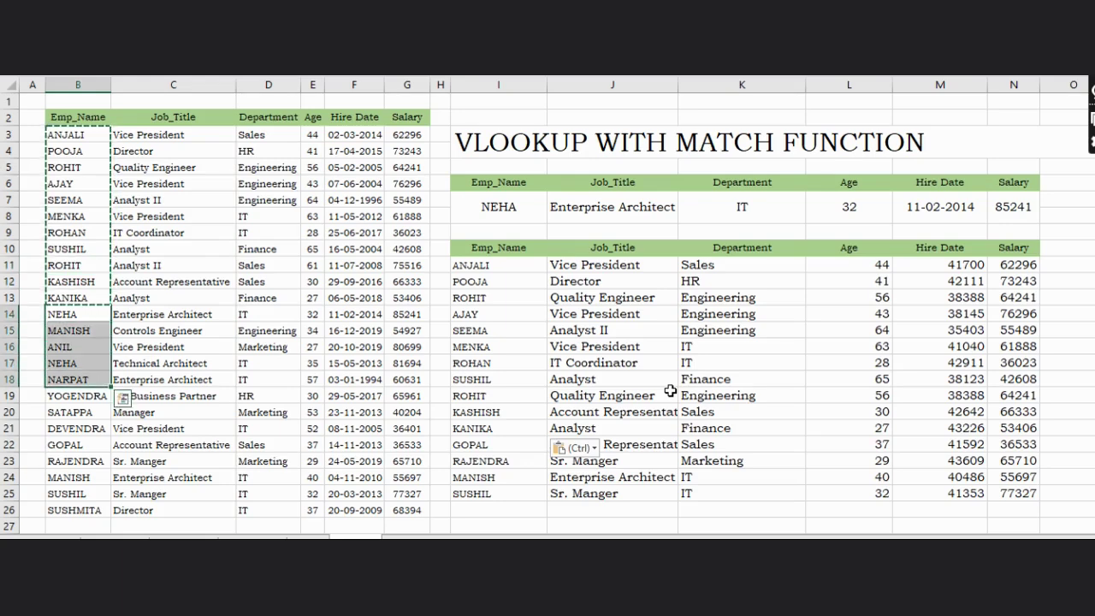
pyautogui.hotkey('ctrl', 'c')
# - Paste the copied names into the lookup list directly below the previous ones, starting at cell I22
pyautogui.press('Right')
pyautogui.press('Right')
pyautogui.press('Right')
pyautogui.press('Right')
pyautogui.press('Right')
pyautogui.press('Right')
pyautogui.press('Down')
pyautogui.press('Down')
pyautogui.press('Down')
pyautogui.press('Down')
pyautogui.press('Down')
pyautogui.press('Down')
pyautogui.press('Down')
pyautogui.press('Down')
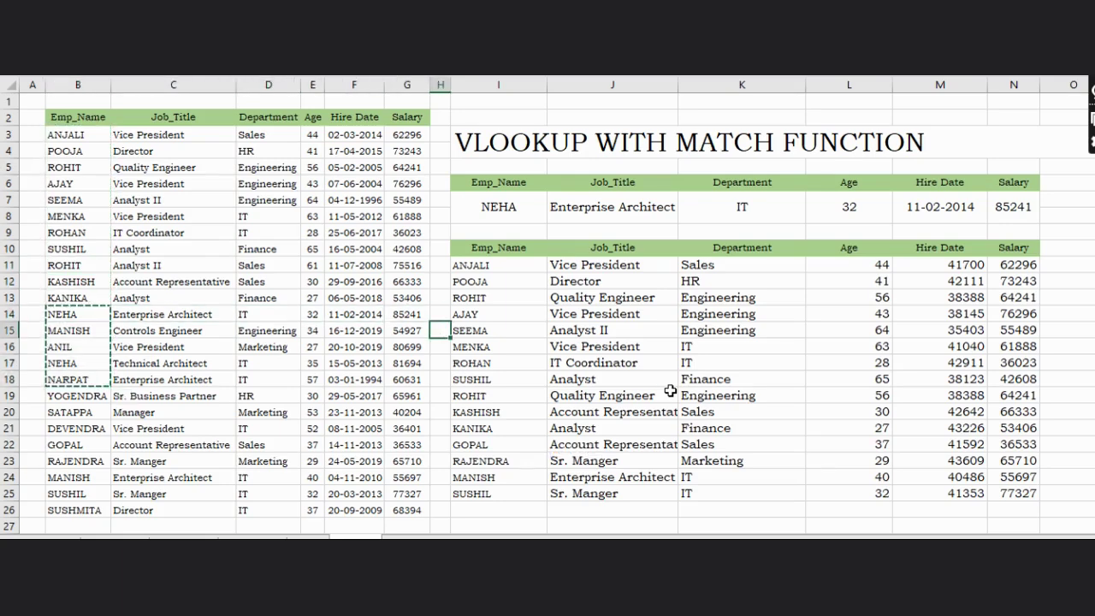
pyautogui.press('Right')
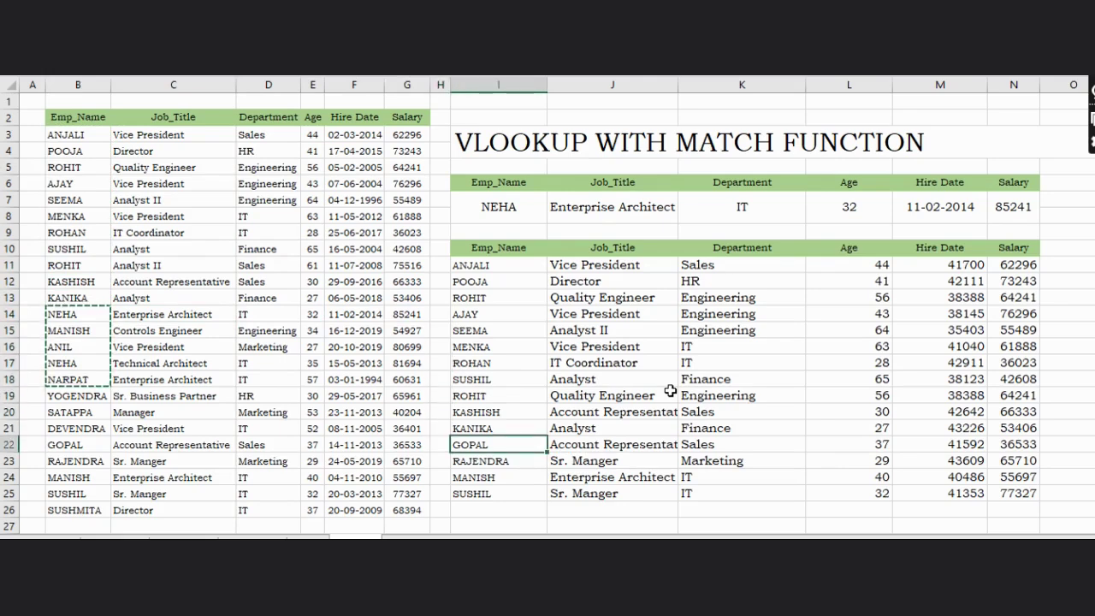
pyautogui.hotkey('ctrl', 'v')
# - Delete the surplus name in I26 that falls below the last formula row of the lookup list
pyautogui.press('Down')
pyautogui.press('Down')
pyautogui.press('Down')
pyautogui.press('Down')
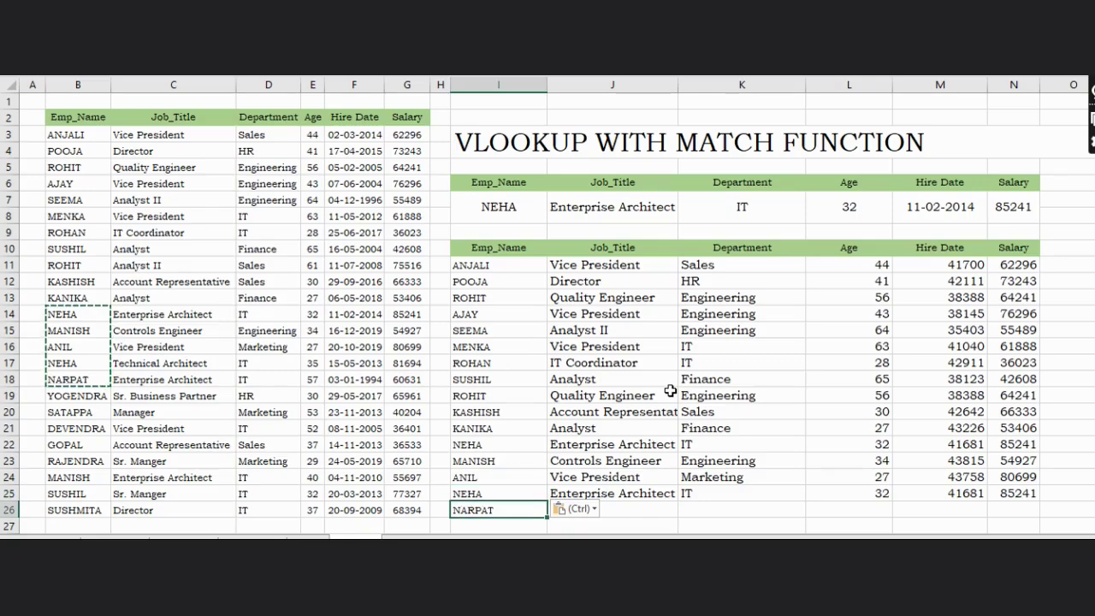
pyautogui.press('Delete')
pyautogui.press('Up')
pyautogui.press('Up')
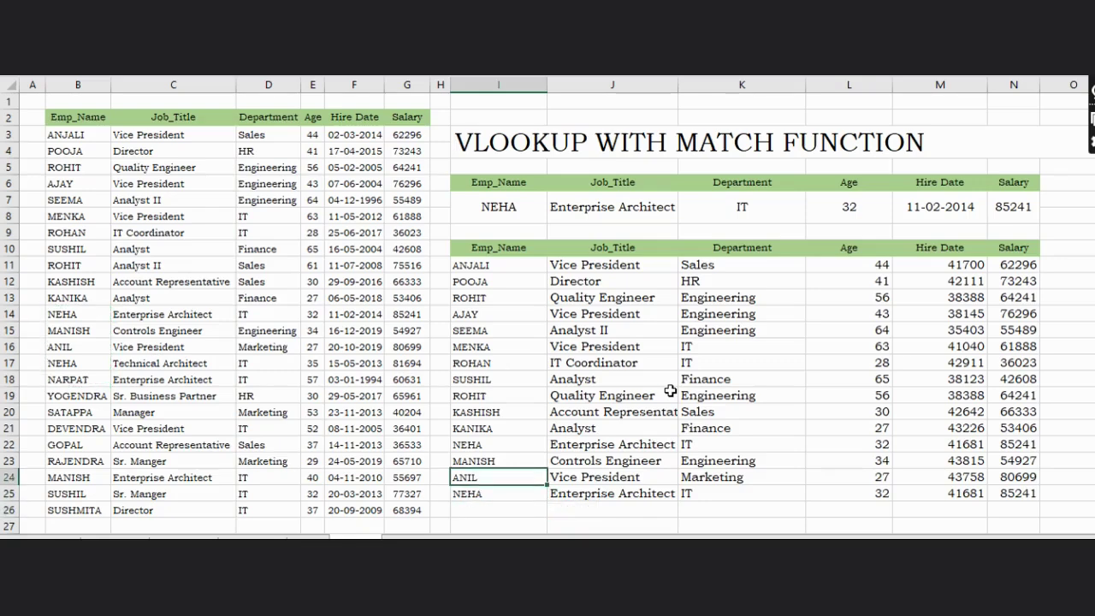
# - Edit the Hire Date formula in M11 and nest its VLOOKUP inside a TEXT function as the value
pyautogui.press('Right')
pyautogui.press('Right')
pyautogui.press('Right')
pyautogui.press('Right')
pyautogui.press('Up')
pyautogui.press('Up')
pyautogui.press('Up')
pyautogui.press('Up')
pyautogui.press('Up')
pyautogui.press('Up')
pyautogui.press('Up')
pyautogui.press('Up')
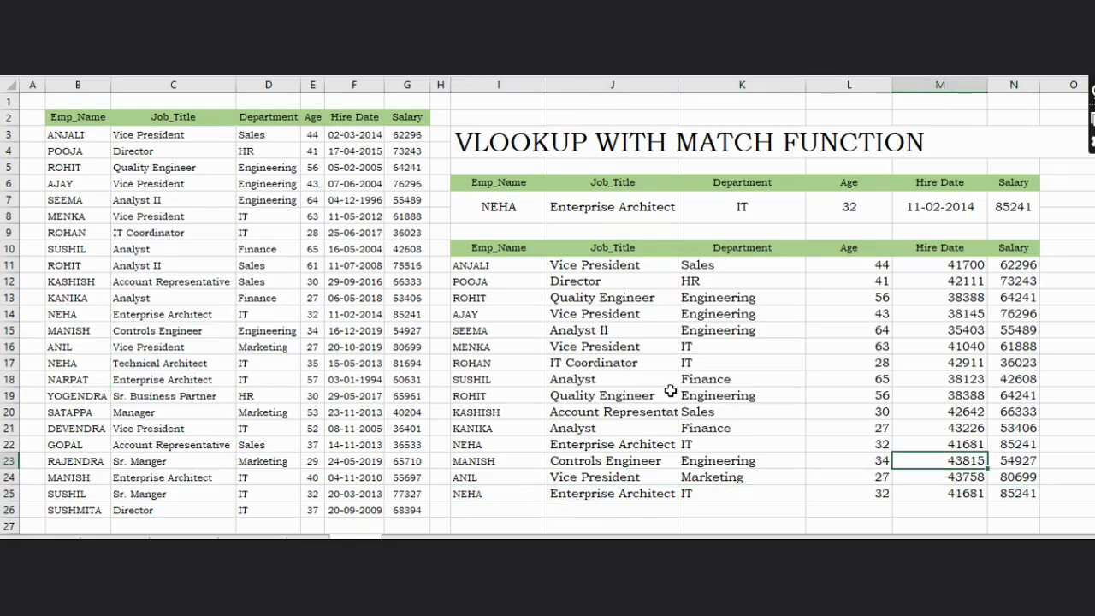
pyautogui.press('Up')
pyautogui.press('Up')
pyautogui.press('Up')
pyautogui.press('Up')
pyautogui.press('Up')
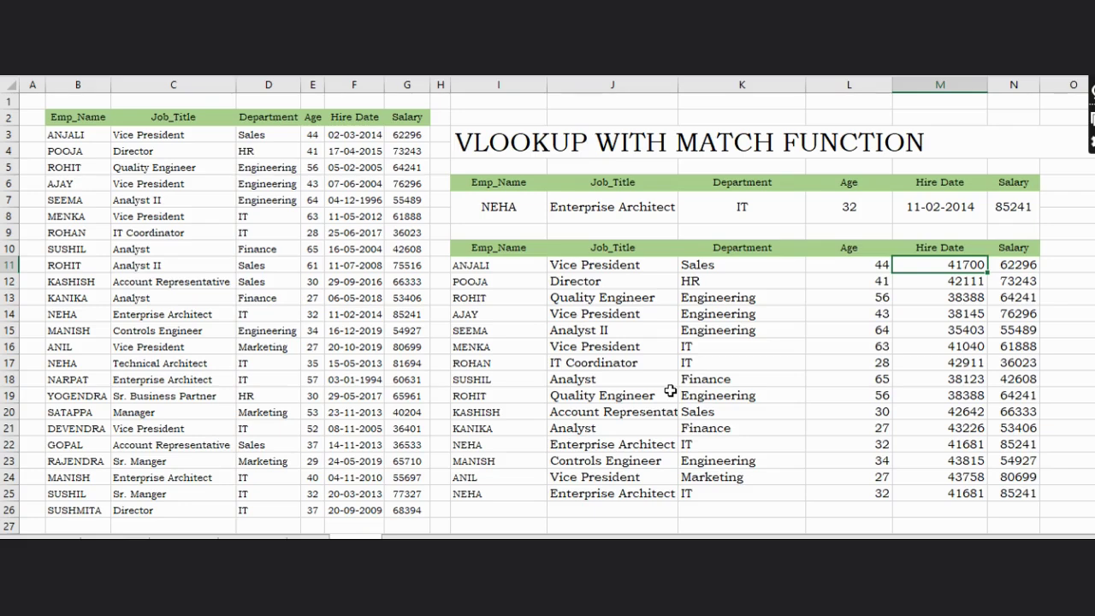
pyautogui.press('F2')
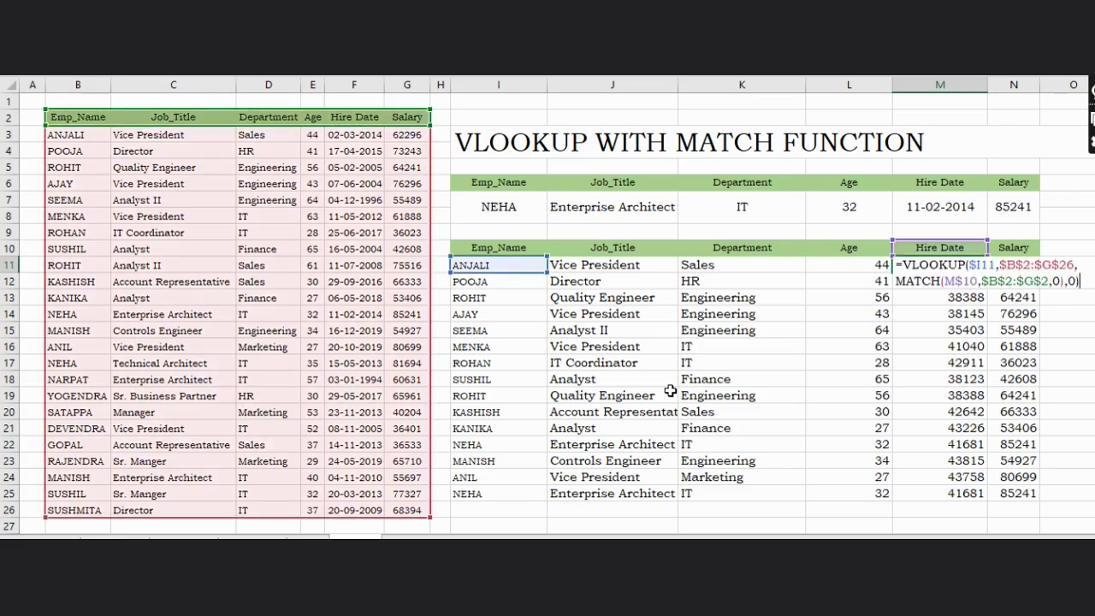
pyautogui.press('Left')
pyautogui.press('Left')
pyautogui.press('Left')
pyautogui.press('Left')
pyautogui.press('Left')
pyautogui.press('Left')
pyautogui.press('Left')
pyautogui.press('Left')
pyautogui.press('Left')
pyautogui.press('Left')
pyautogui.press('Left')
pyautogui.press('Left')
pyautogui.press('Left')
pyautogui.press('Left')
pyautogui.press('Left')
pyautogui.press('Left')
pyautogui.press('Left')
pyautogui.press('Left')
pyautogui.press('Left')
pyautogui.press('Left')
pyautogui.press('Left')
pyautogui.press('Left')
pyautogui.press('Left')
pyautogui.press('Left')
pyautogui.press('Left')
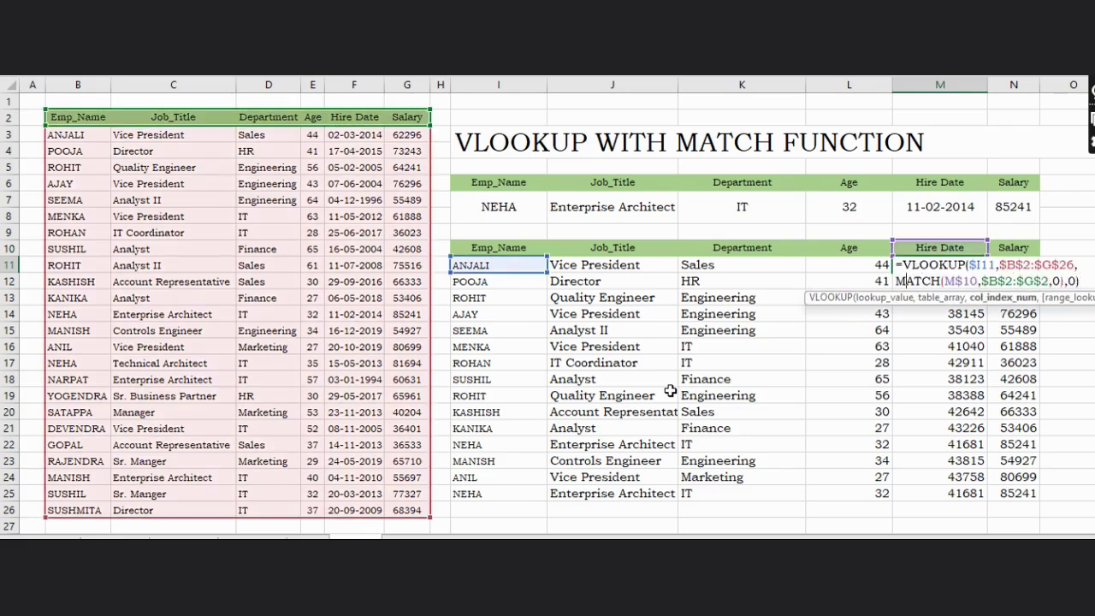
pyautogui.press('Home')
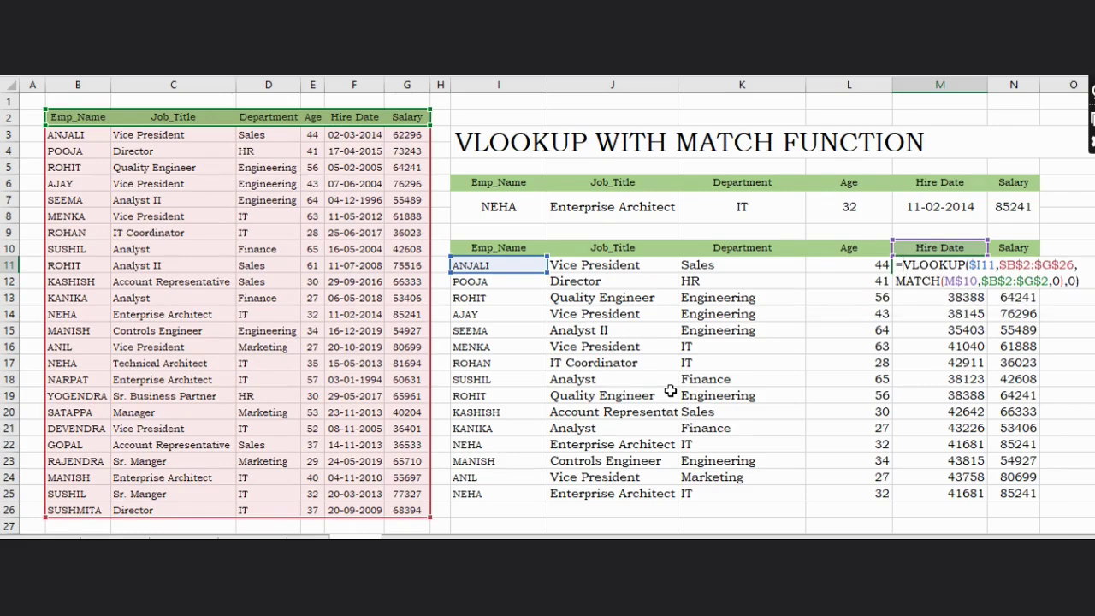
pyautogui.write('TEXT')
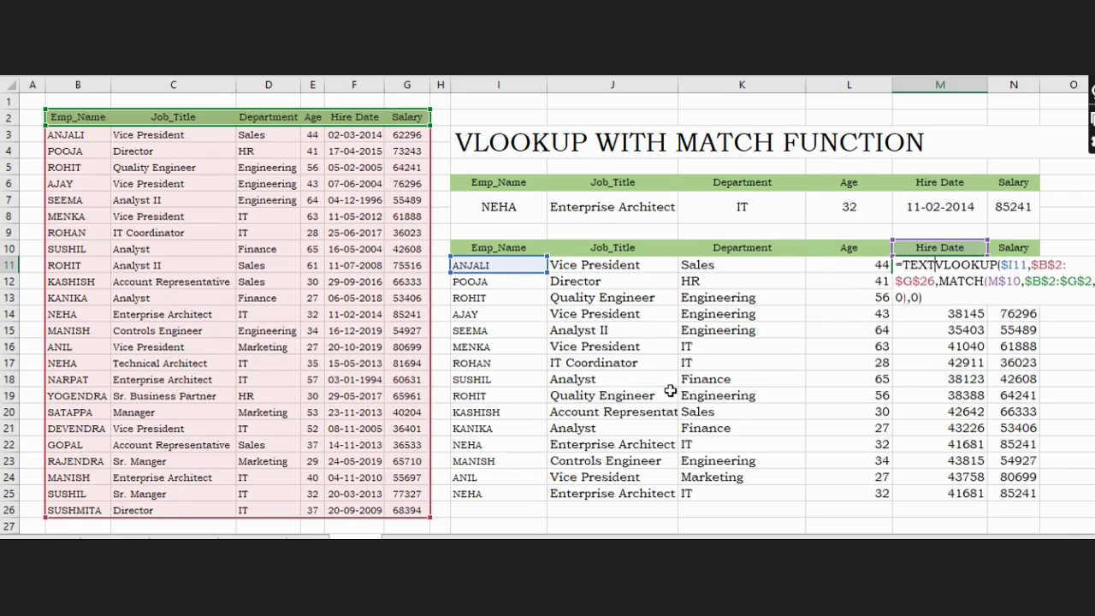
pyautogui.write('(')
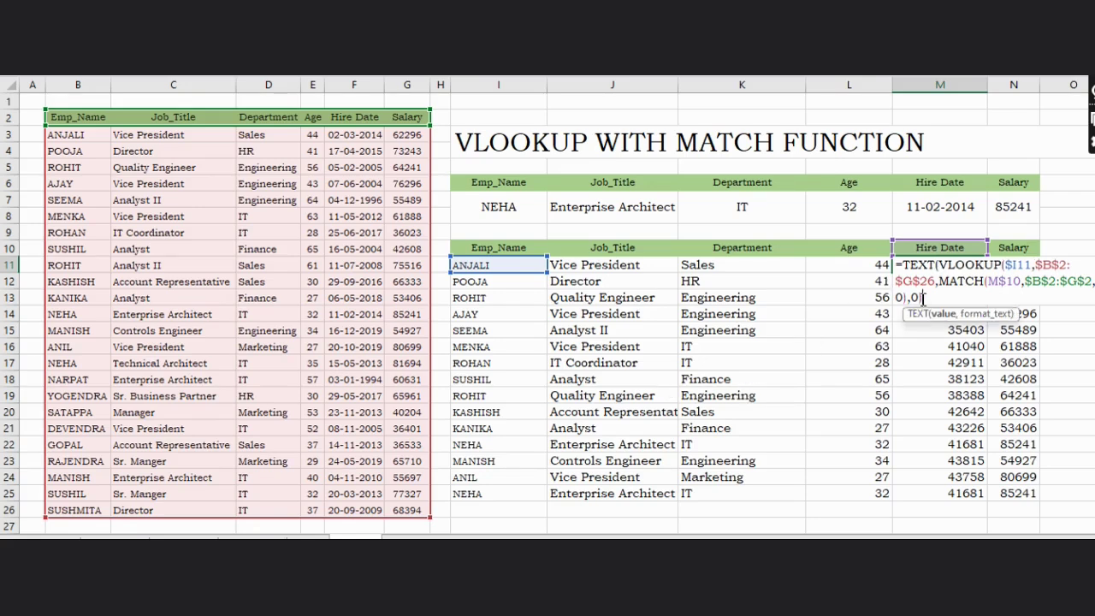
# - Complete the TEXT function in M11 with the format text "DD-MM-YYYY" and enter the formula
pyautogui.write(',')
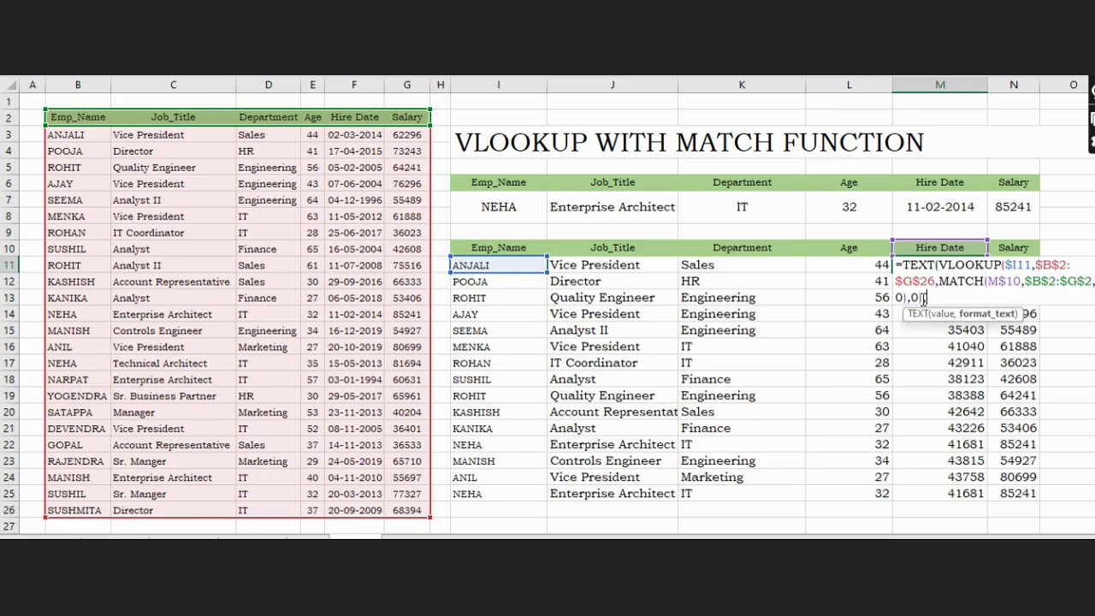
pyautogui.write('"DD-MM-YYYY")')
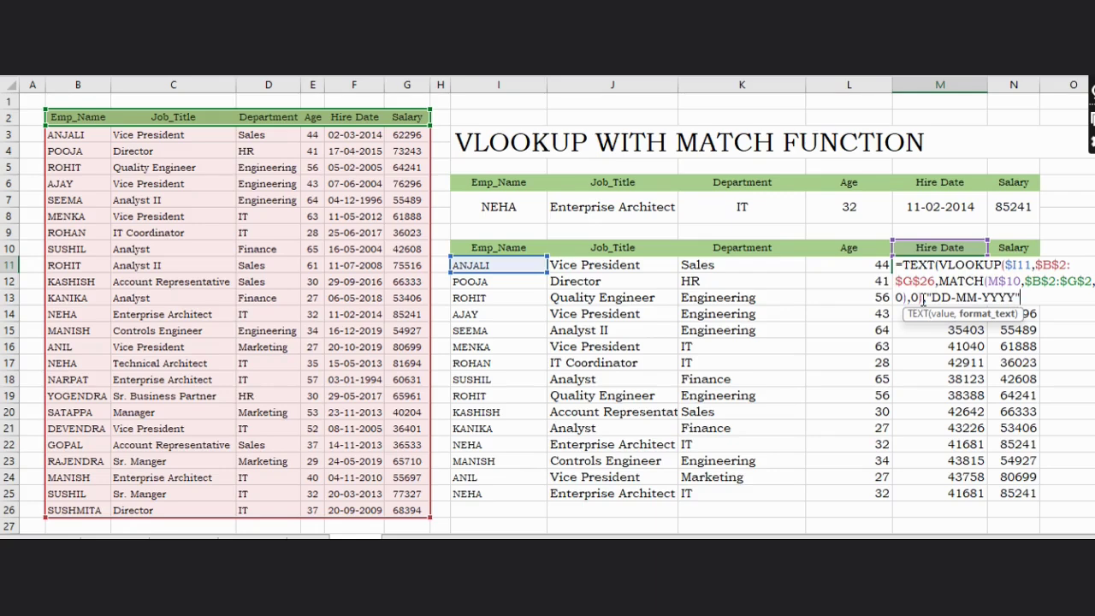
pyautogui.press('Return')
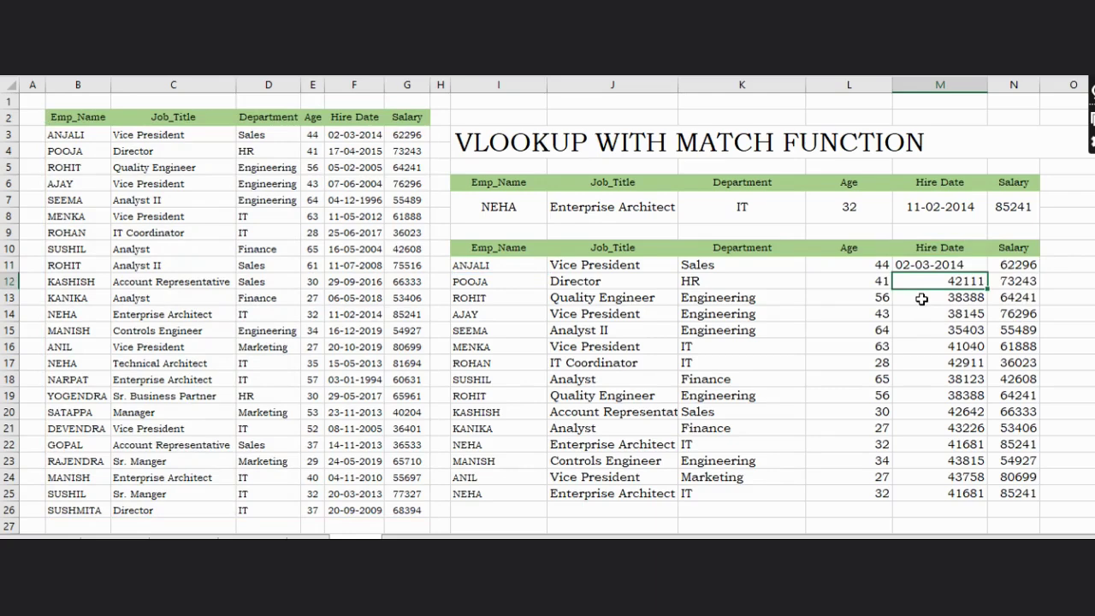
# - Fill the TEXT formula from M11 down the Hire Date column through M25
pyautogui.press('Up')
pyautogui.hotkey('shift', 'Down')
pyautogui.hotkey('shift', 'Down')
pyautogui.hotkey('shift', 'Down')
pyautogui.hotkey('shift', 'Down')
pyautogui.hotkey('shift', 'Down')
pyautogui.hotkey('shift', 'Down')
pyautogui.hotkey('shift', 'Down')
pyautogui.hotkey('shift', 'Down')
pyautogui.hotkey('shift', 'Down')
pyautogui.hotkey('shift', 'Down')
pyautogui.hotkey('shift', 'Down')
pyautogui.hotkey('shift', 'Down')
pyautogui.hotkey('shift', 'Down')
pyautogui.hotkey('shift', 'Down')
pyautogui.hotkey('ctrl', 'd')
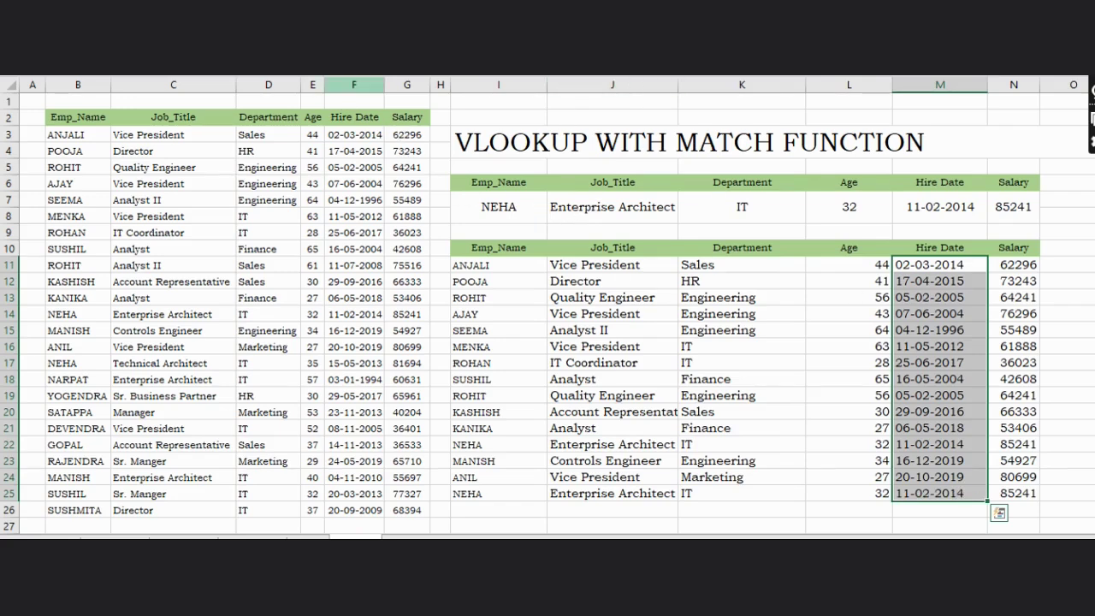
# - Center the hire dates in M11:M25 horizontally
pyautogui.hotkey('alt', 'h')
pyautogui.press('a')
pyautogui.press('c')
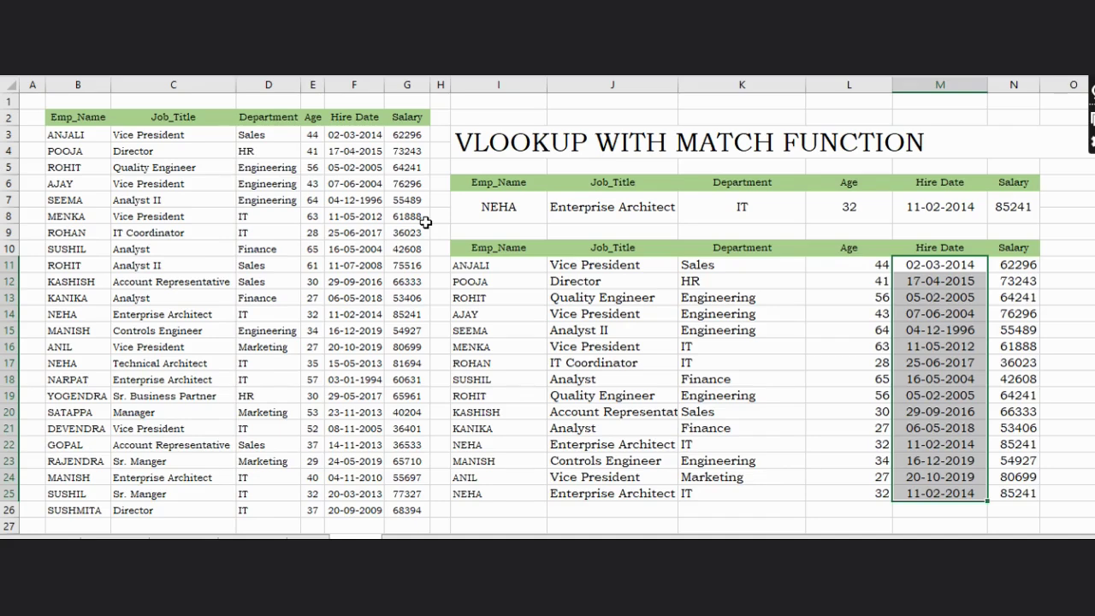
# - Test the lookup with AGE as the K10 header of the lower table, and undo the header change
pyautogui.press('Up')
pyautogui.press('Up')
pyautogui.press('Left')
pyautogui.press('Left')
pyautogui.press('Down')
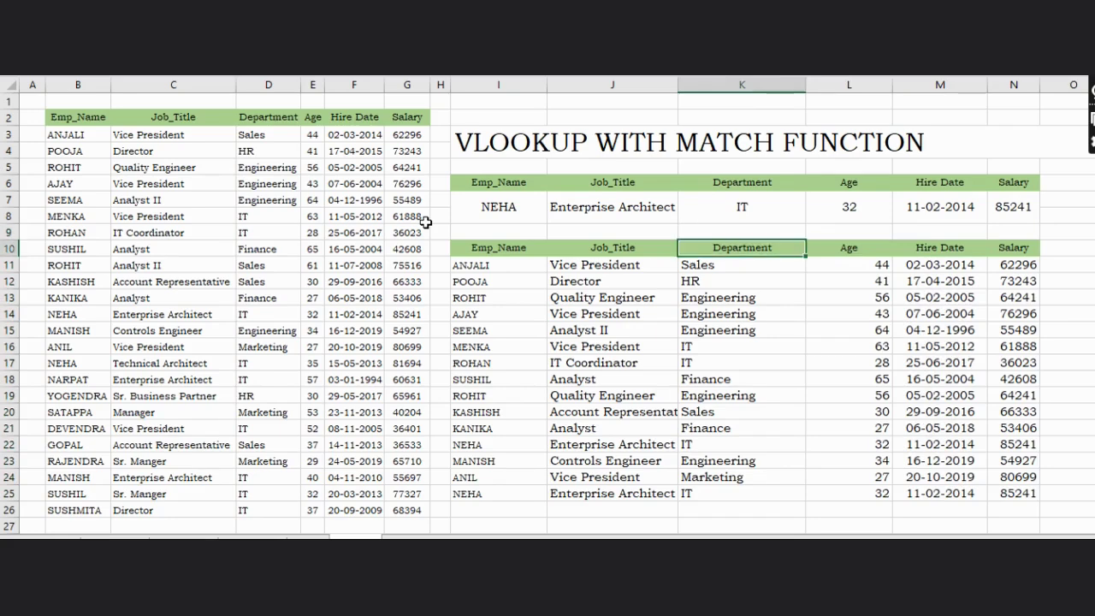
pyautogui.write('AGE')
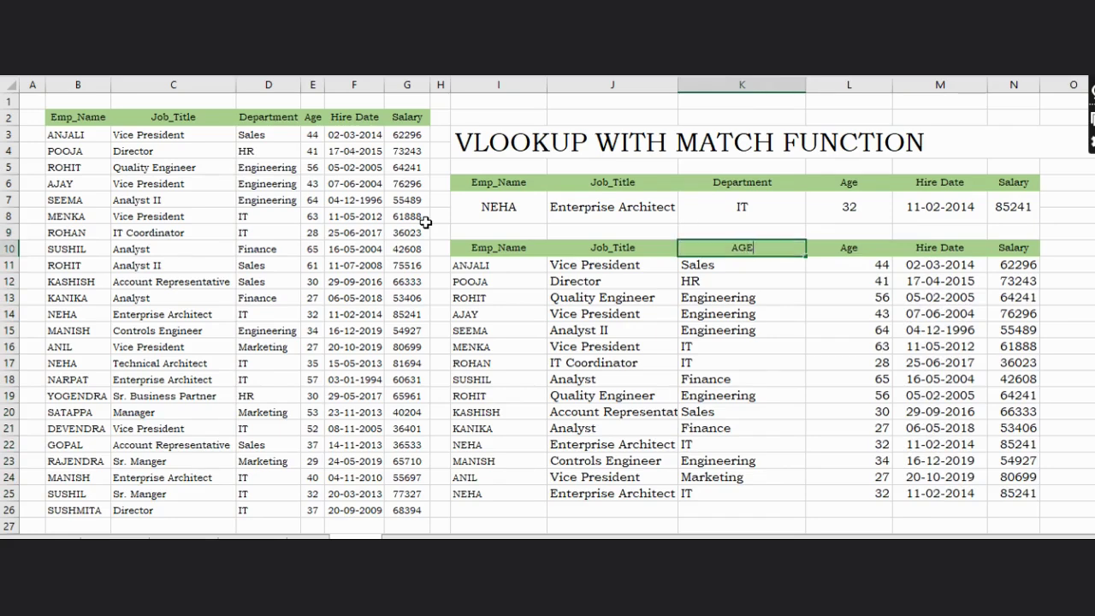
pyautogui.press('Return')
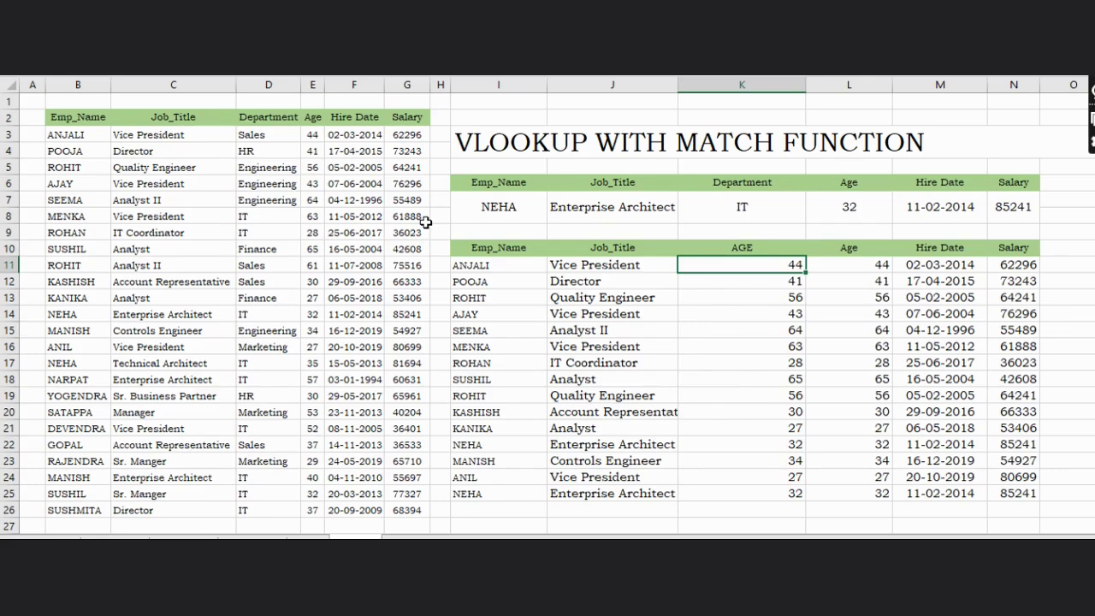
pyautogui.hotkey('ctrl', 'z')
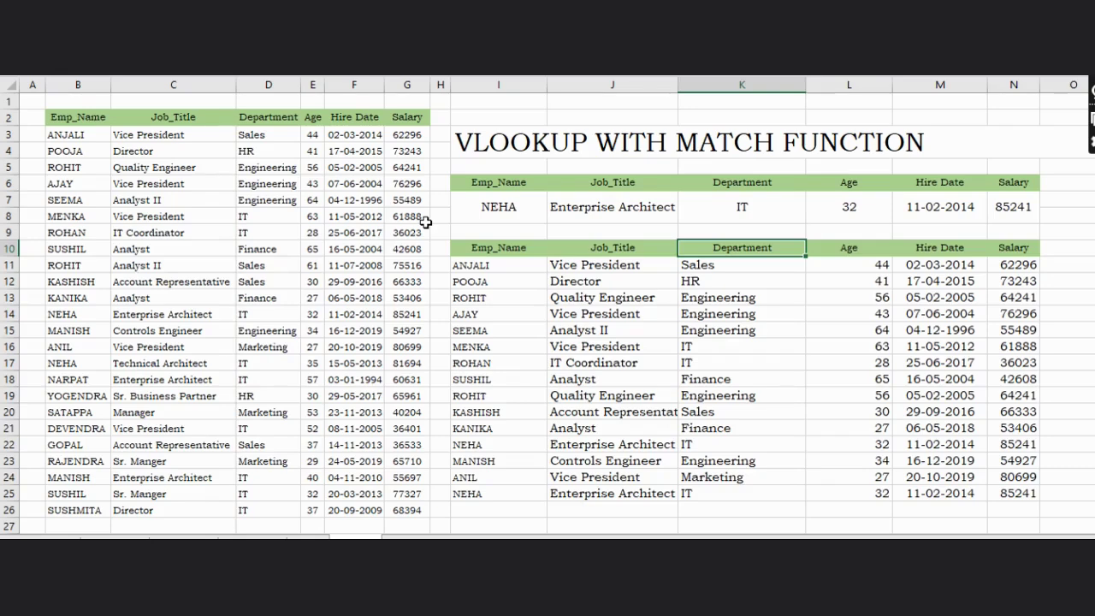
# - Test the K column lookup with SALARY as the K10 header, and restore the original header
pyautogui.write('SALARY')
pyautogui.press('Return')
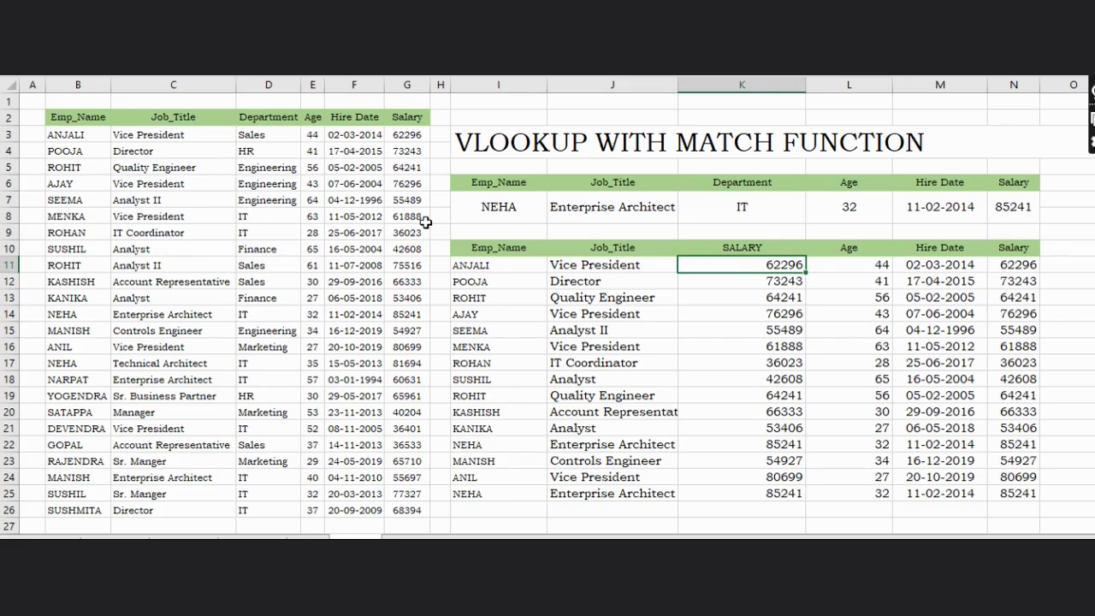
pyautogui.hotkey('ctrl', 'z')
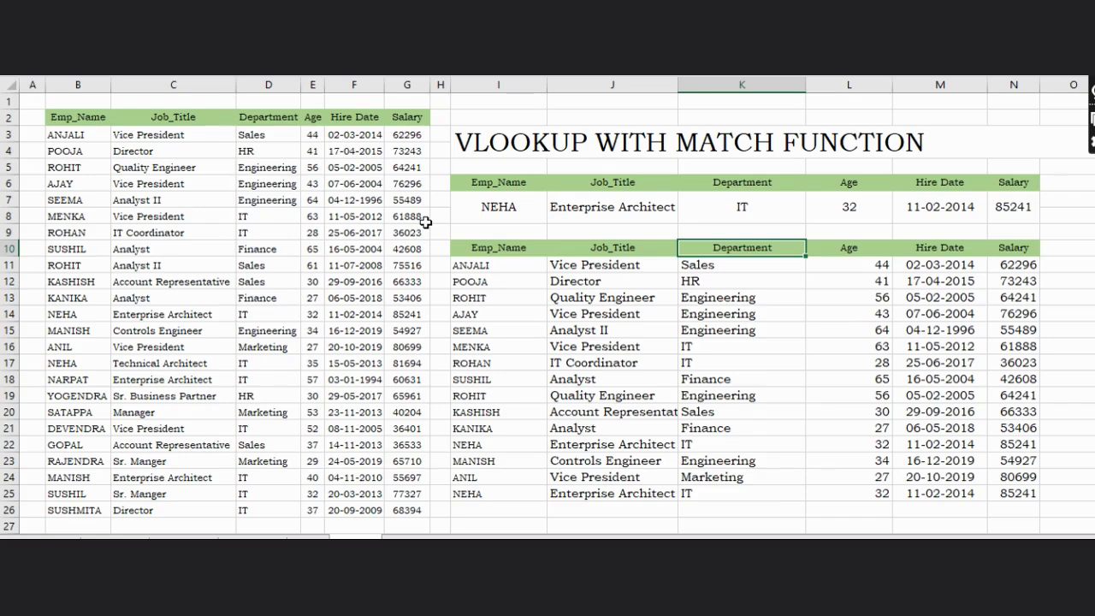